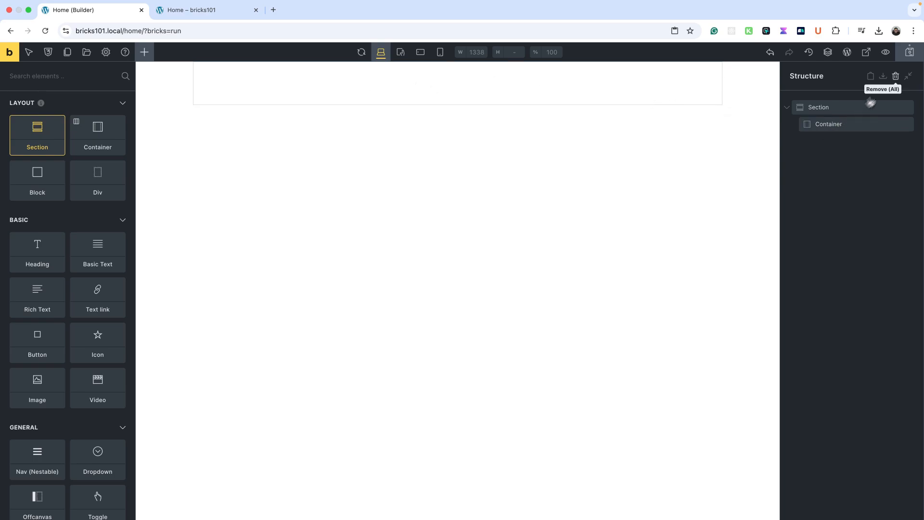
Save the page and open the element inspector on its front-end preview.
click(911, 52)
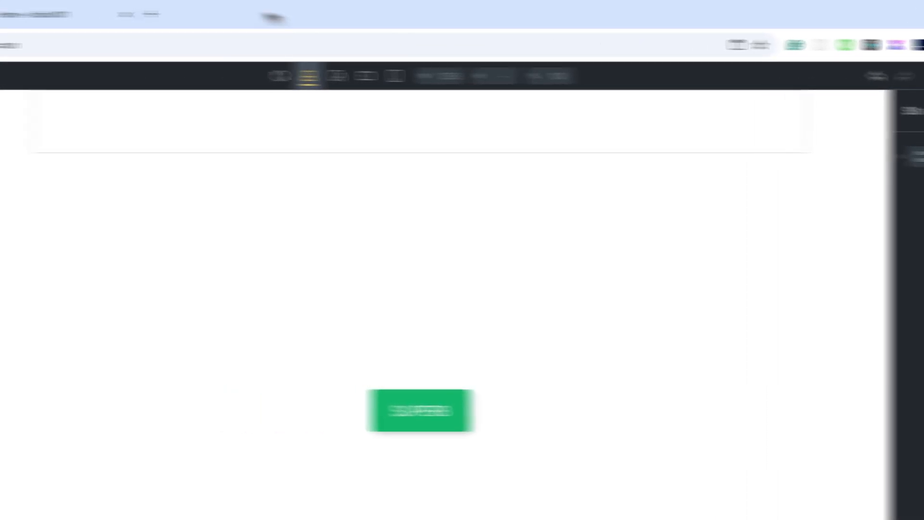
click(195, 10)
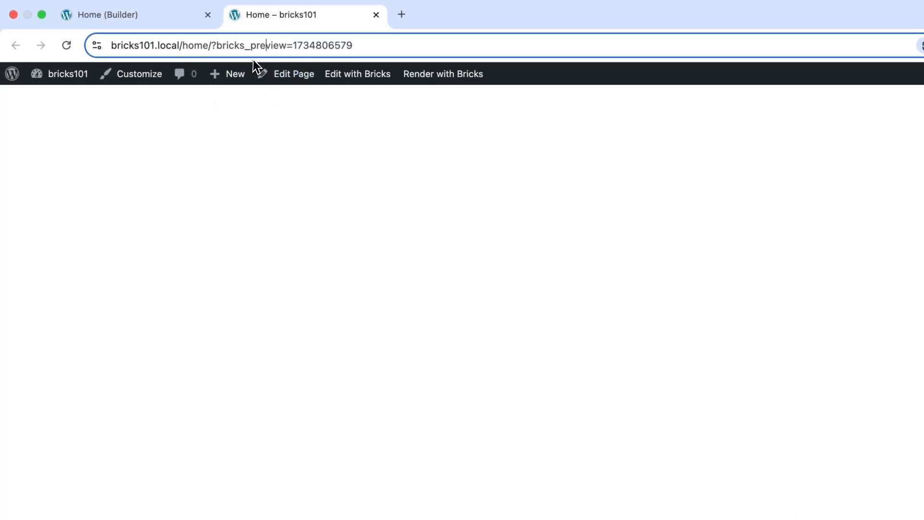
right_click(304, 150)
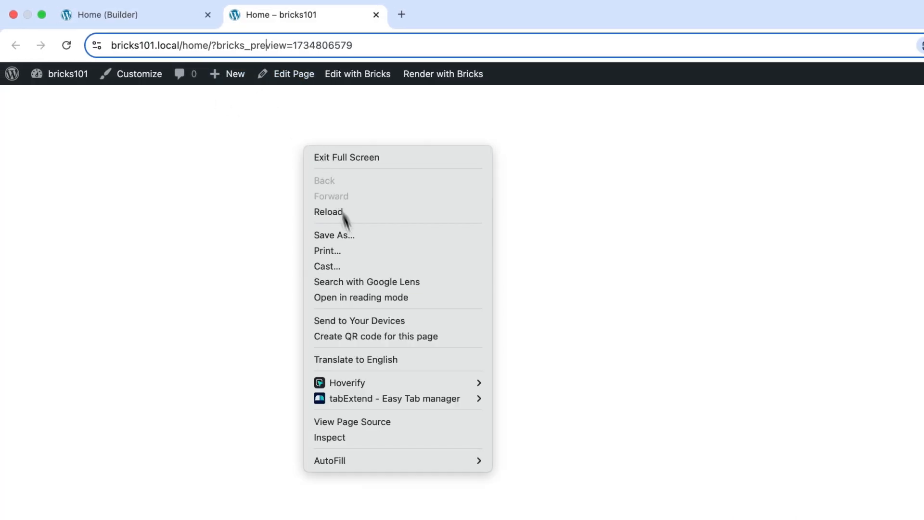
click(359, 355)
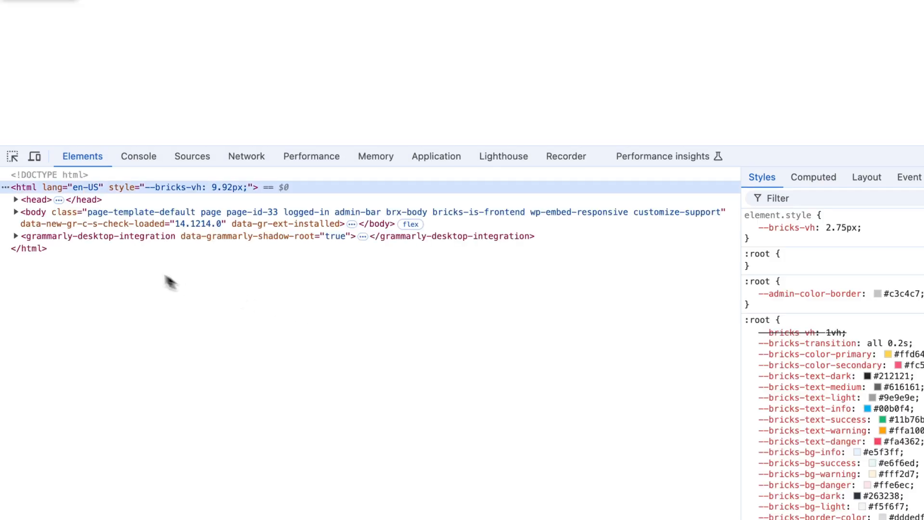
Expand the body, main and section elements in the page markup and examine the section's and nested container's CSS rules.
click(17, 212)
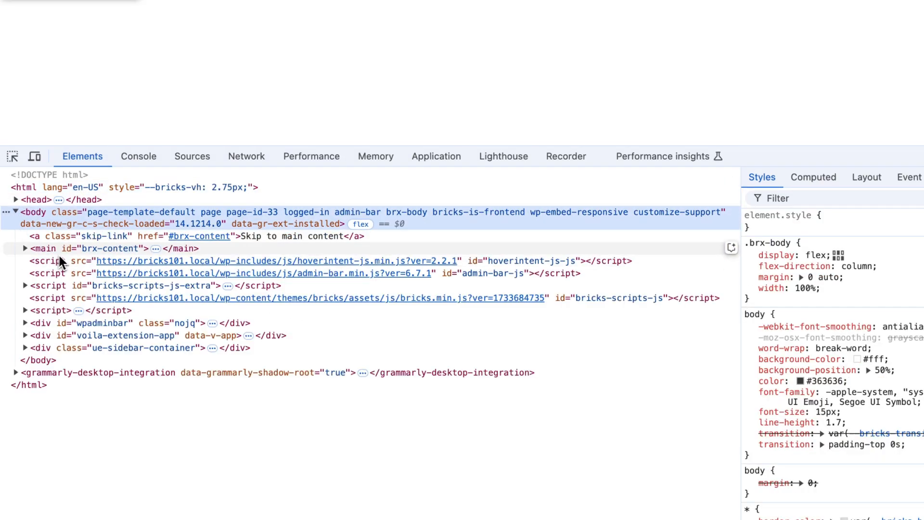
click(27, 249)
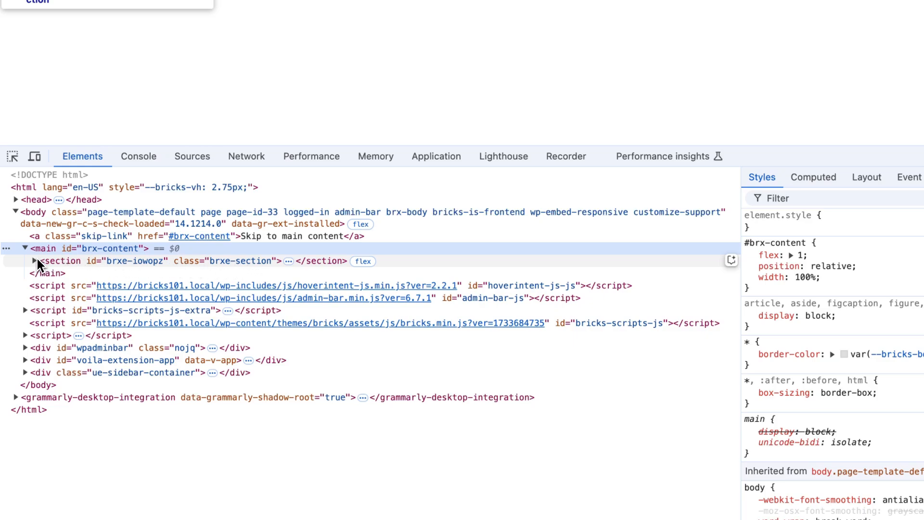
click(76, 261)
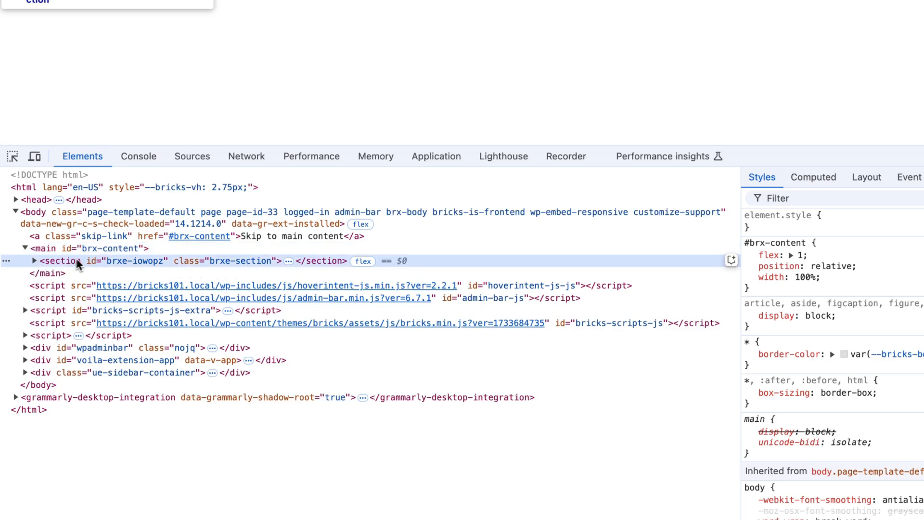
click(35, 261)
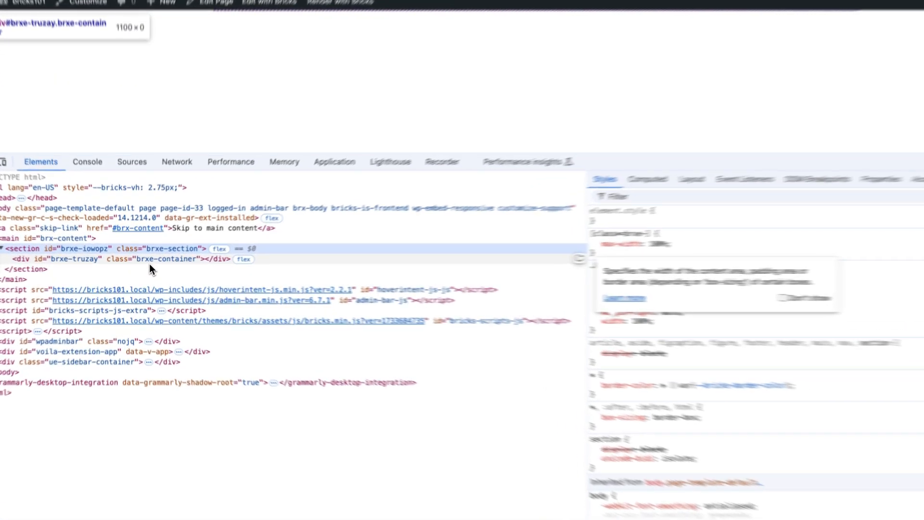
click(151, 262)
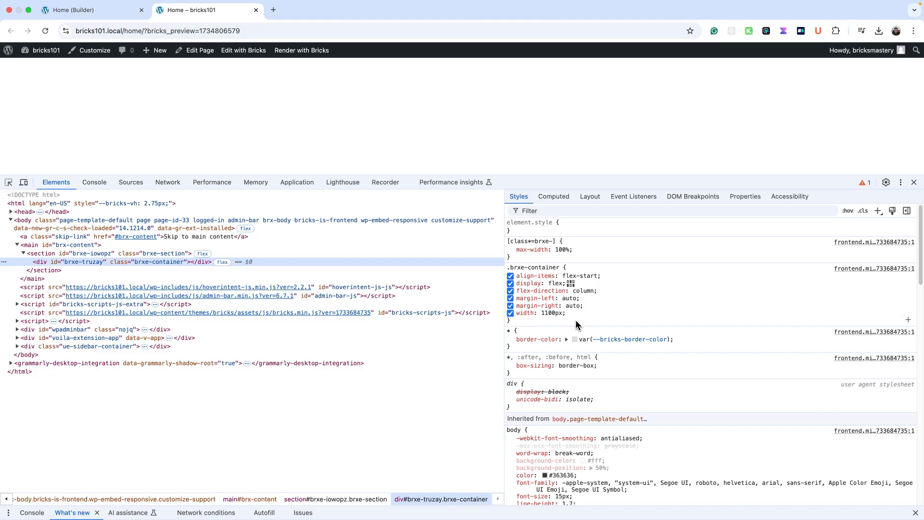
Set the section's background color to the first, near-white swatch of the palette in the builder.
click(98, 10)
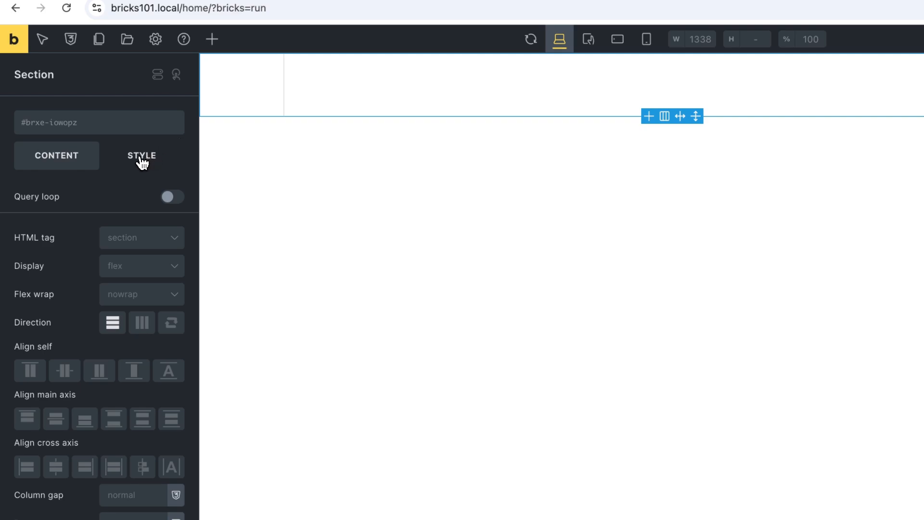
click(155, 164)
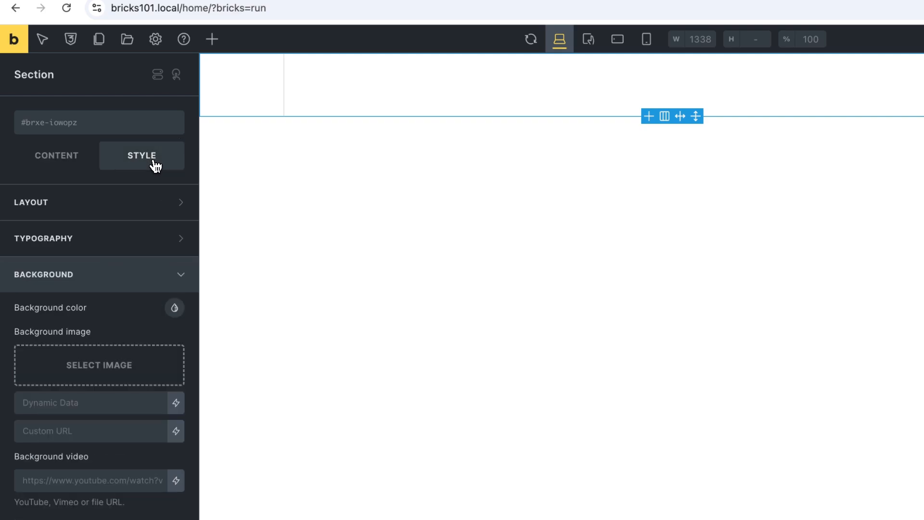
click(180, 309)
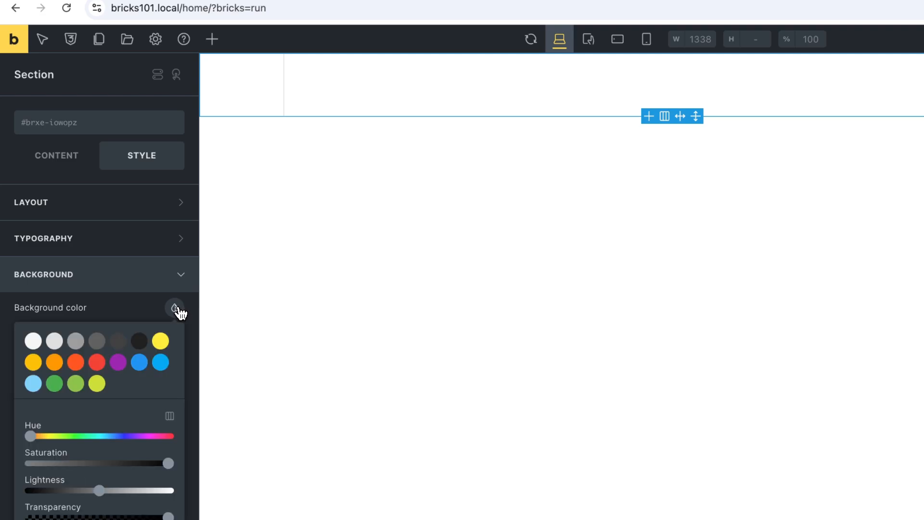
click(32, 341)
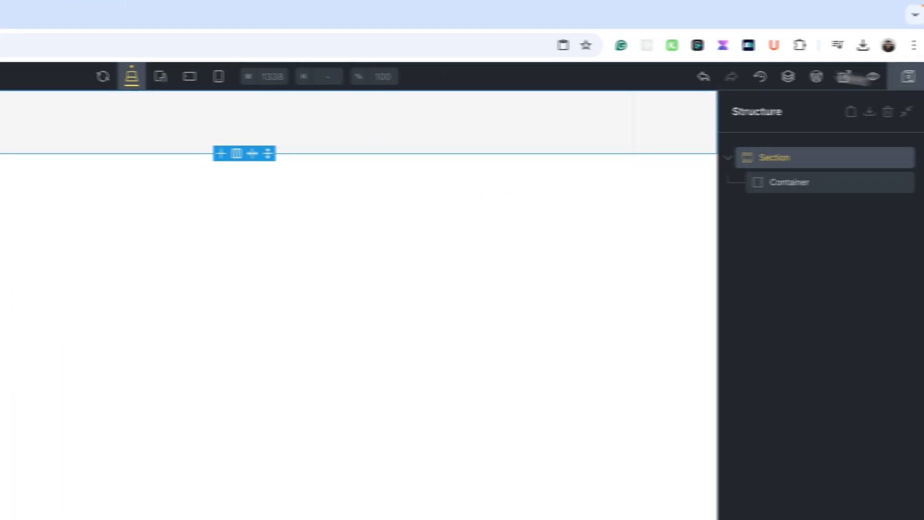
Check the empty section on the front-end preview, then return to the section's content settings in the builder.
click(255, 25)
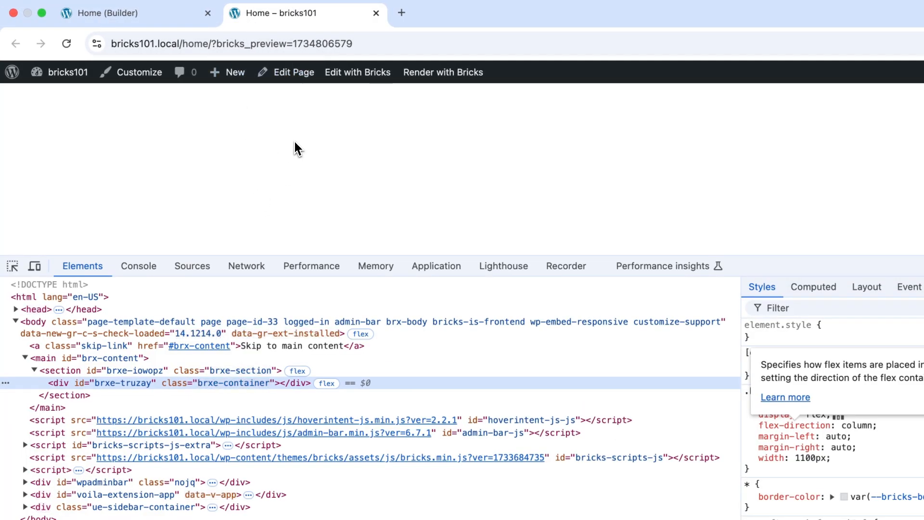
click(146, 20)
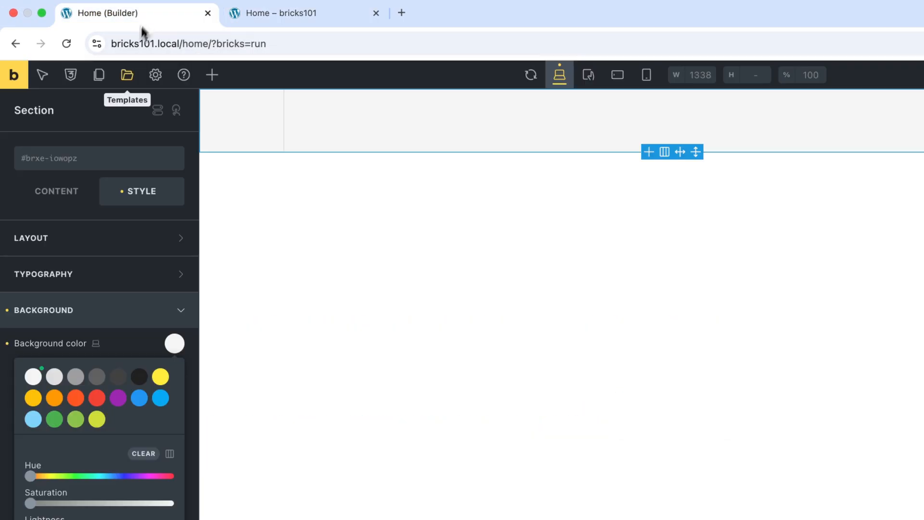
click(49, 199)
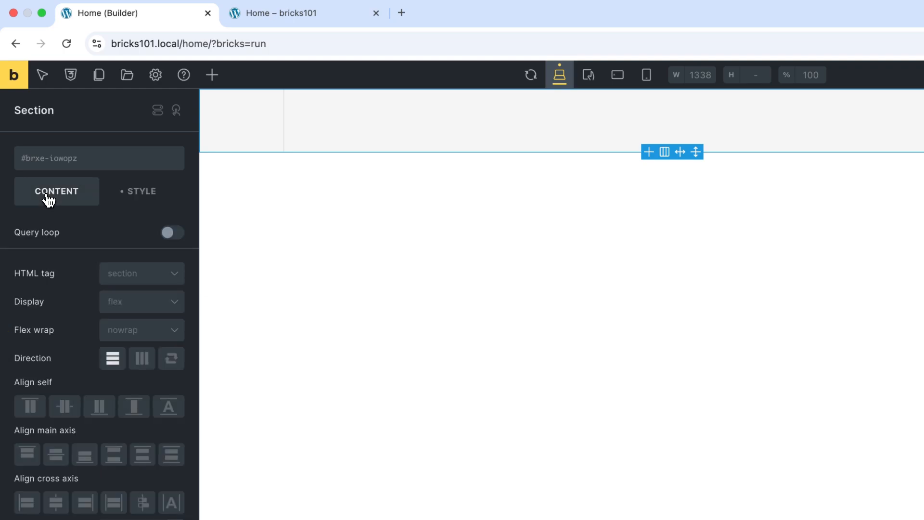
Add a Basic Text element to the section.
click(212, 76)
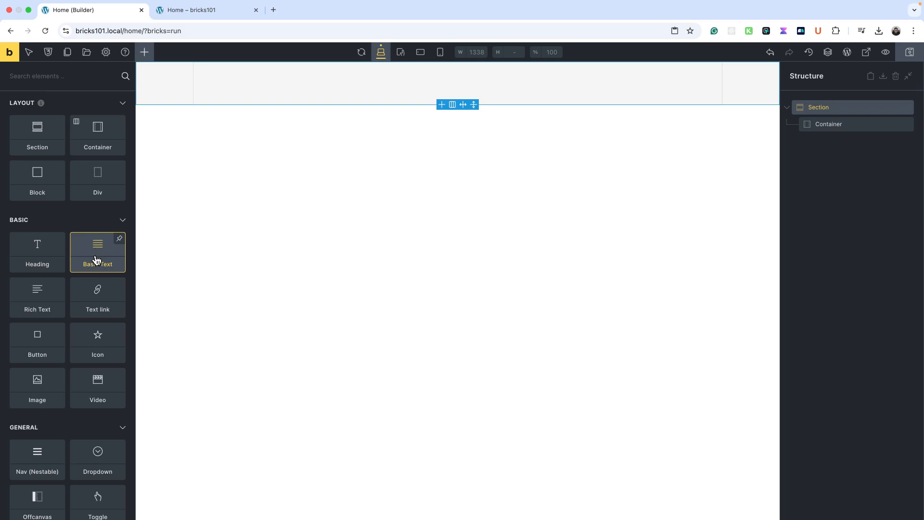
drag(97, 264, 824, 109)
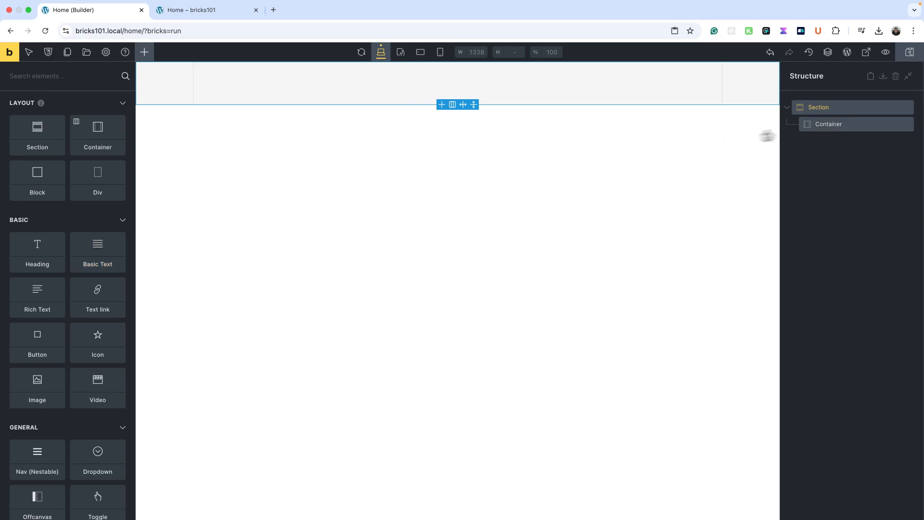
drag(98, 250, 207, 206)
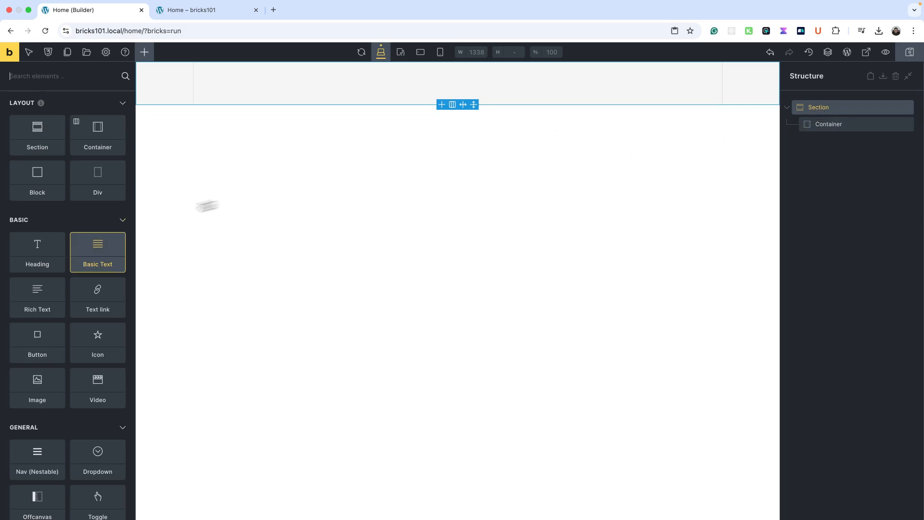
click(98, 252)
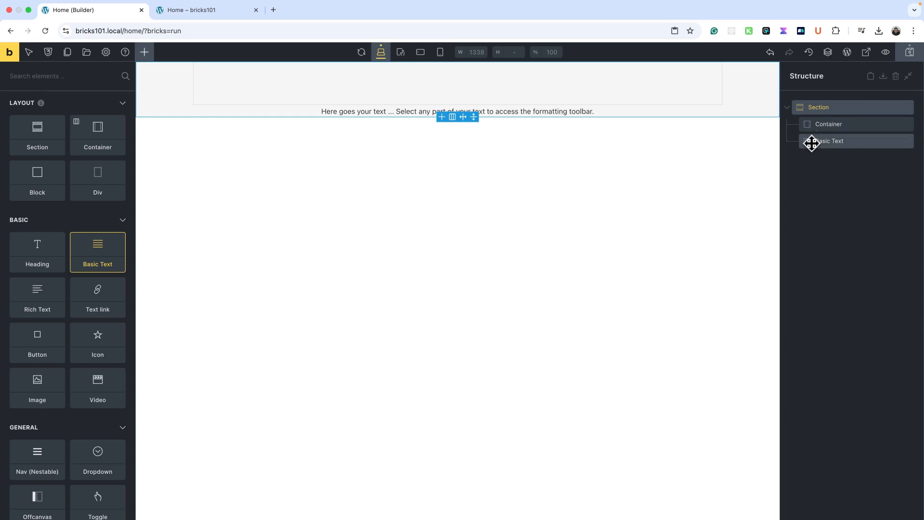
Move the Basic Text element inside the Container in the page structure.
drag(811, 143, 822, 136)
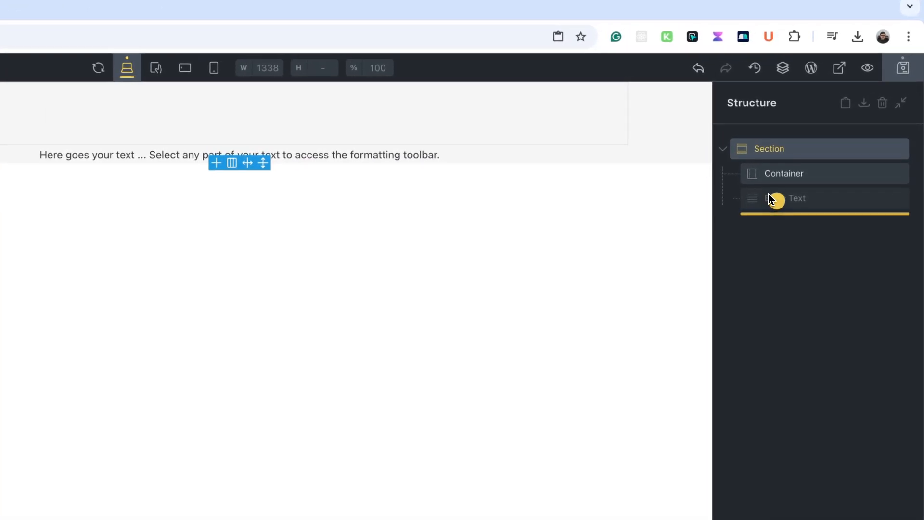
drag(773, 192, 802, 184)
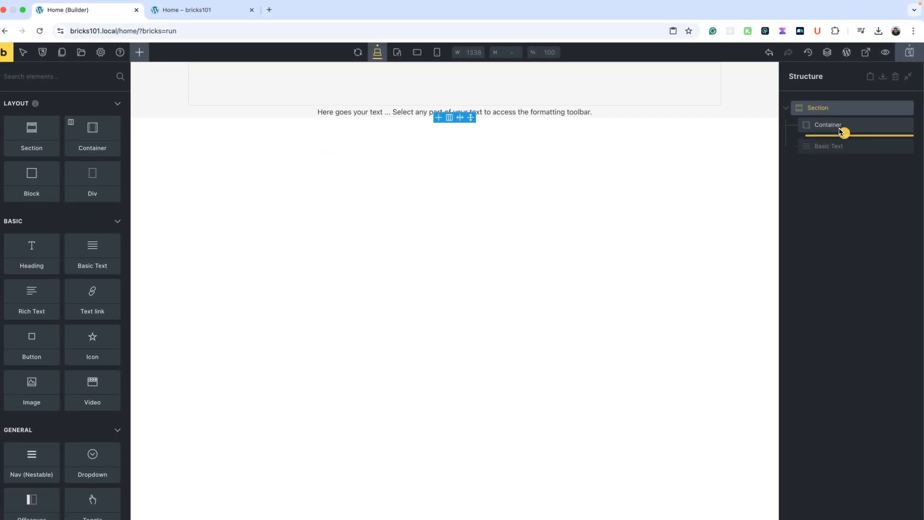
drag(839, 130, 838, 129)
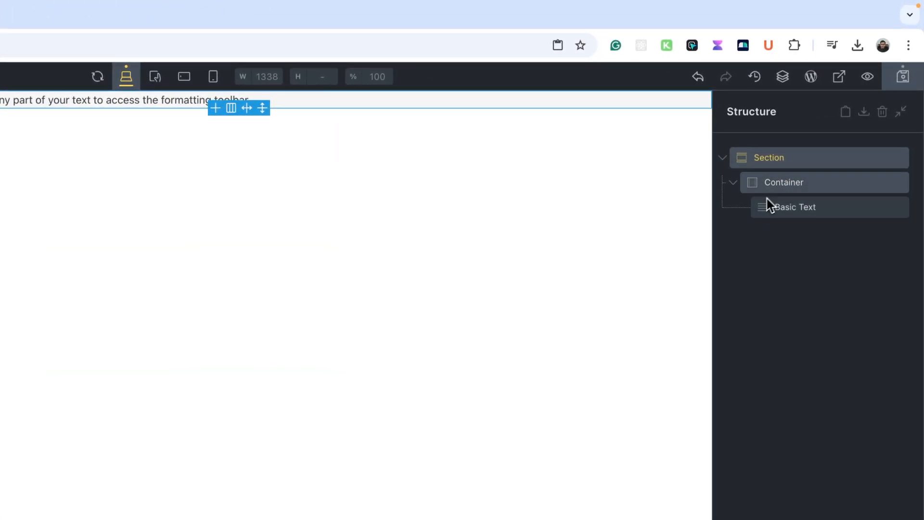
Save the page and expand the Basic Text element's markup in the front-end preview's inspector.
click(903, 79)
click(244, 14)
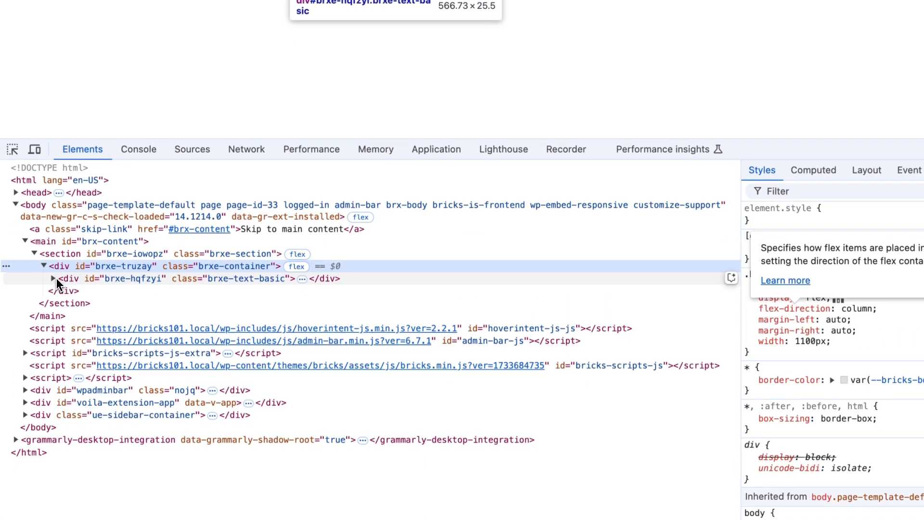
click(53, 397)
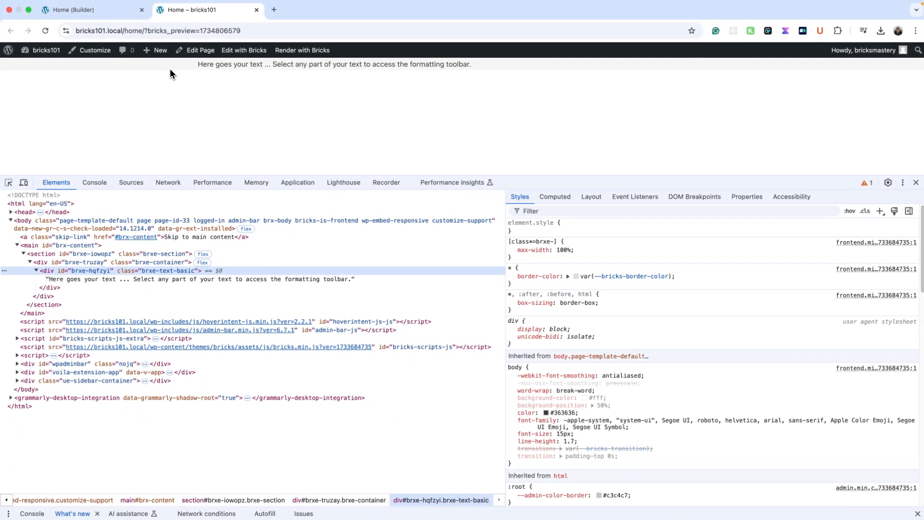
Set the Container's background color to the gray palette color #9e9e9e in the builder and save the page.
click(98, 10)
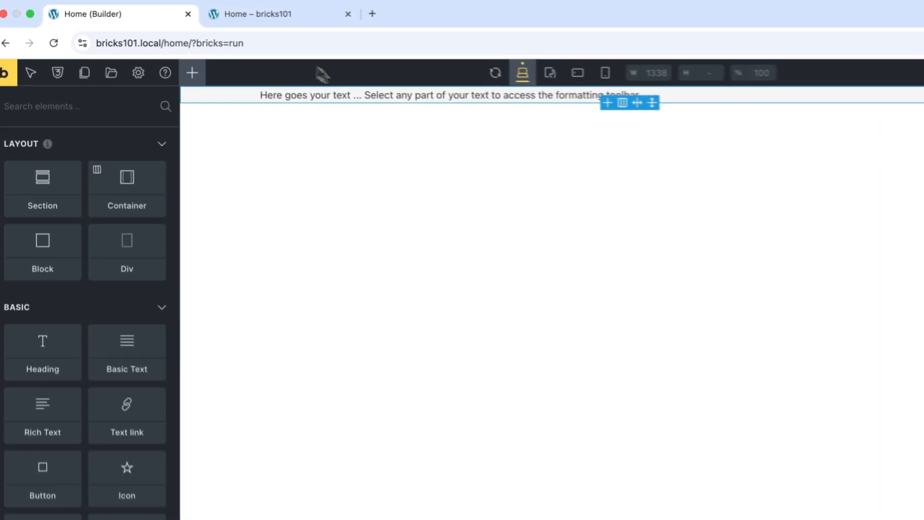
click(241, 102)
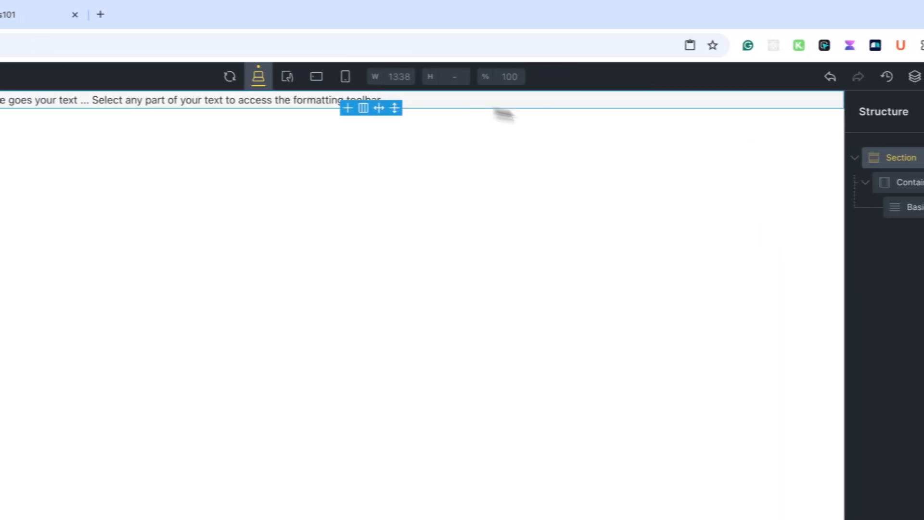
click(809, 186)
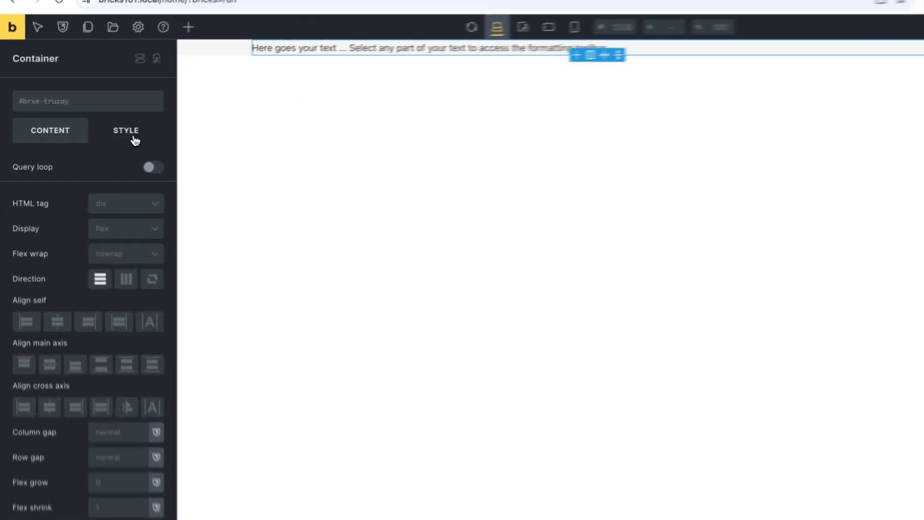
click(134, 138)
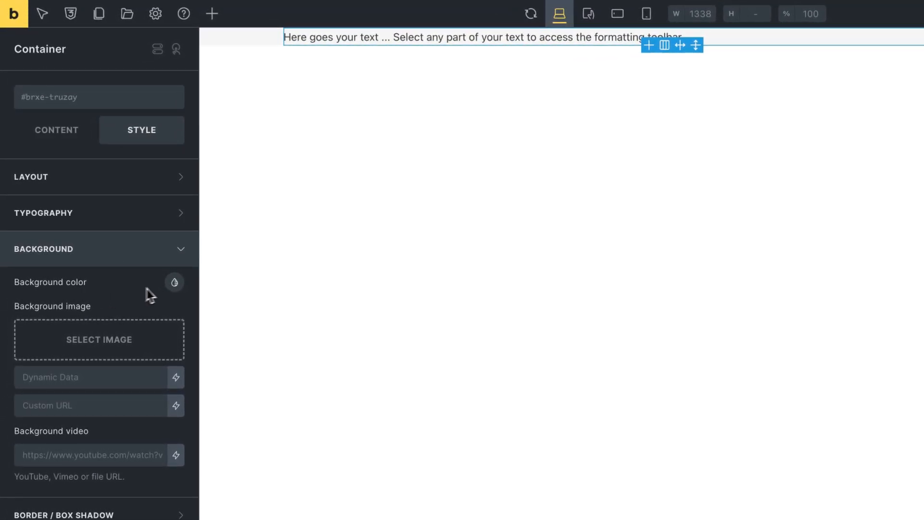
click(155, 267)
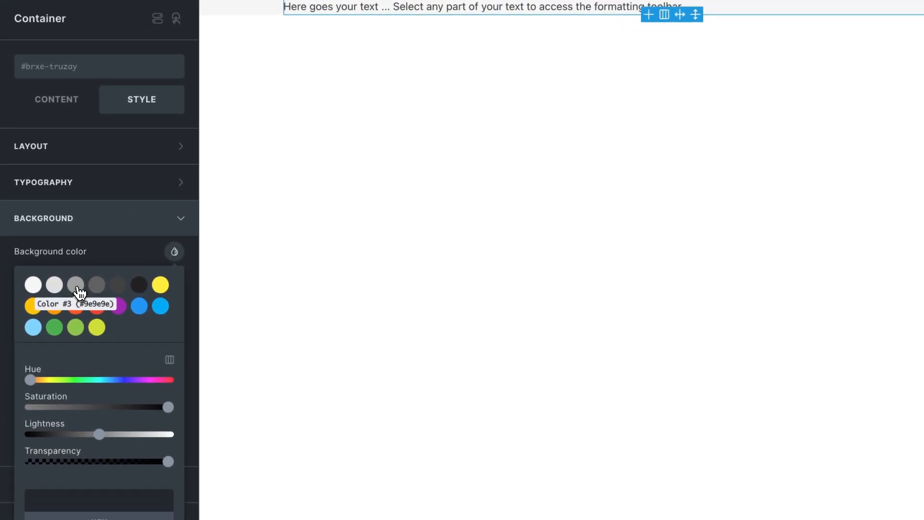
click(76, 286)
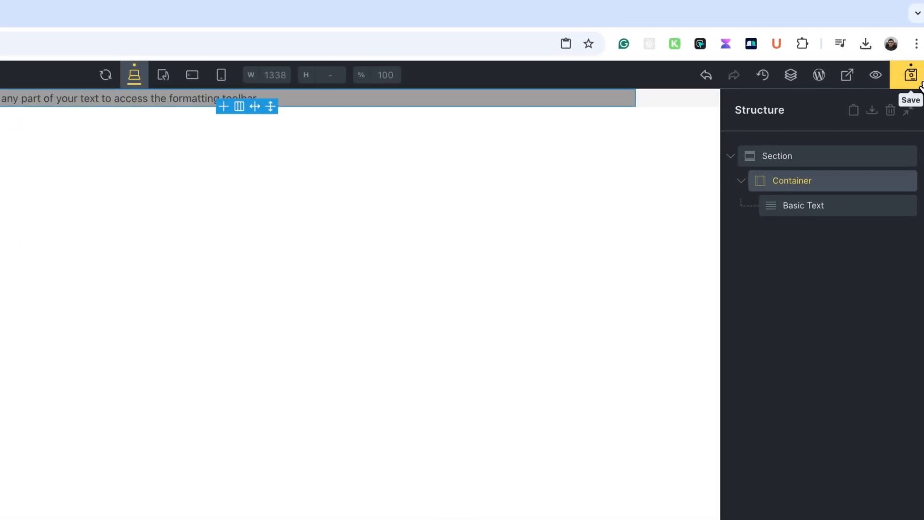
click(919, 82)
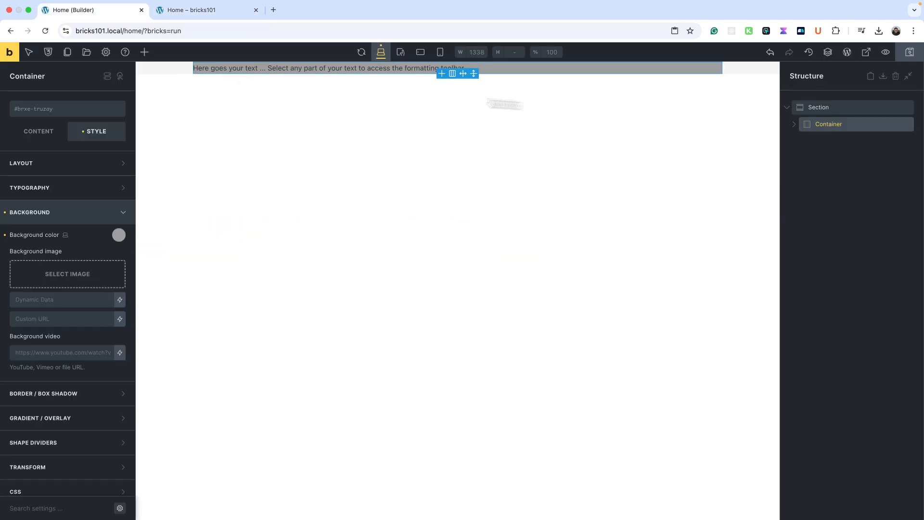
Collapse the Section in the page structure and show the element library with nothing selected.
click(148, 53)
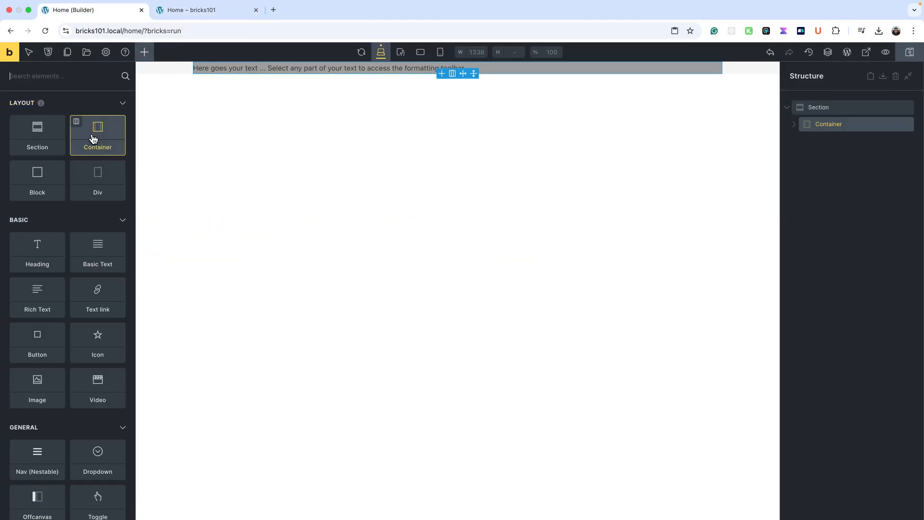
click(787, 107)
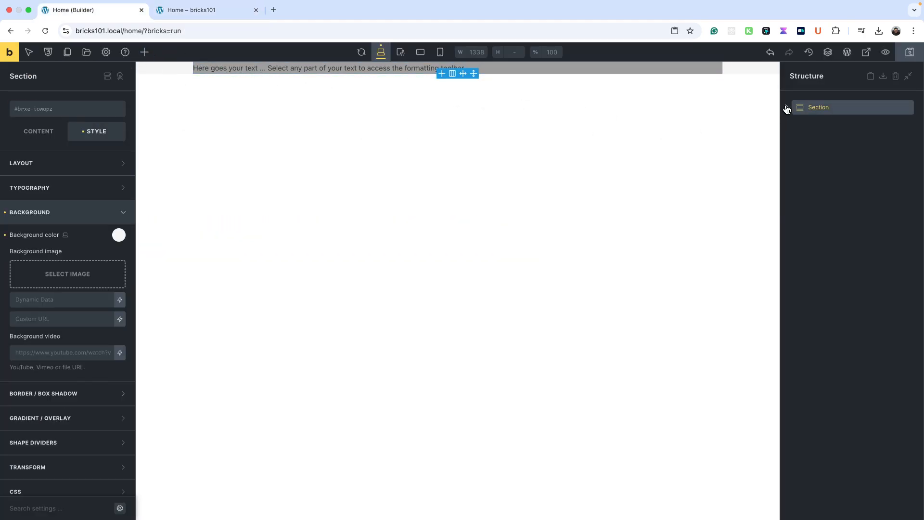
click(826, 151)
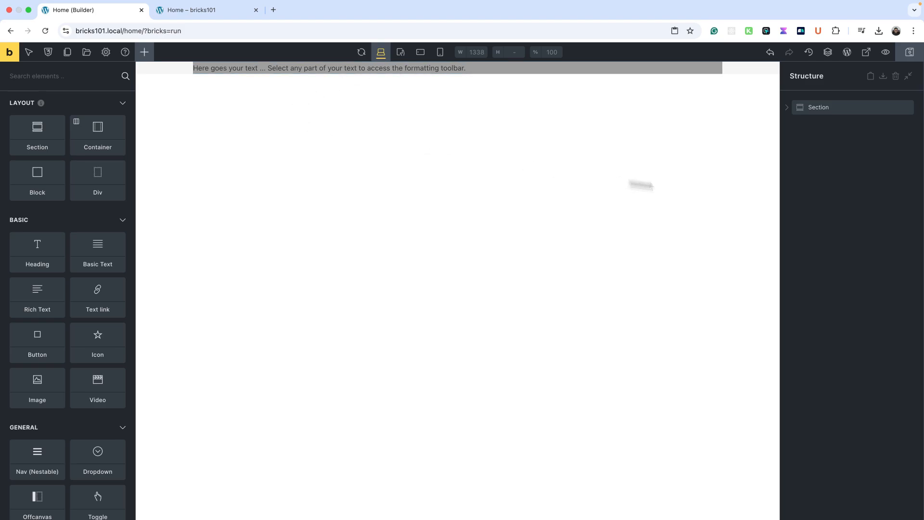
Add a standalone Container below the Section and insert a Basic Text element inside it.
click(95, 139)
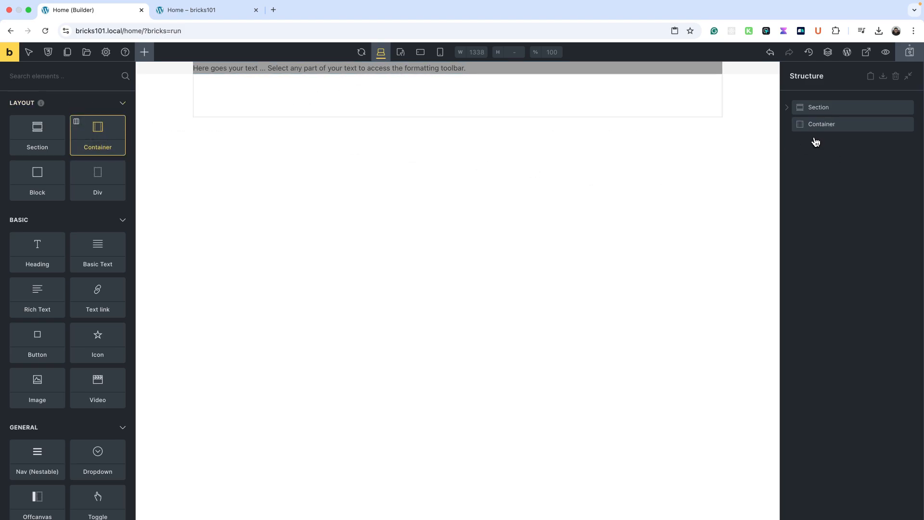
click(847, 131)
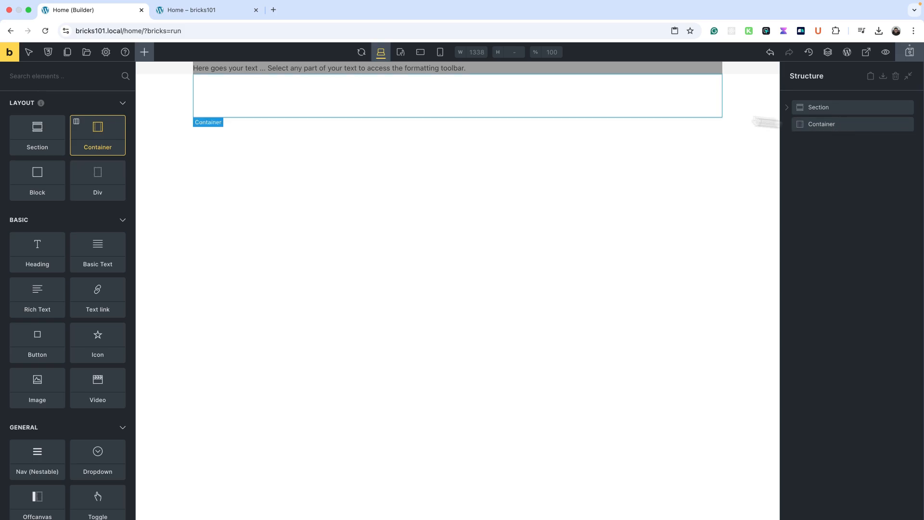
click(144, 52)
click(95, 247)
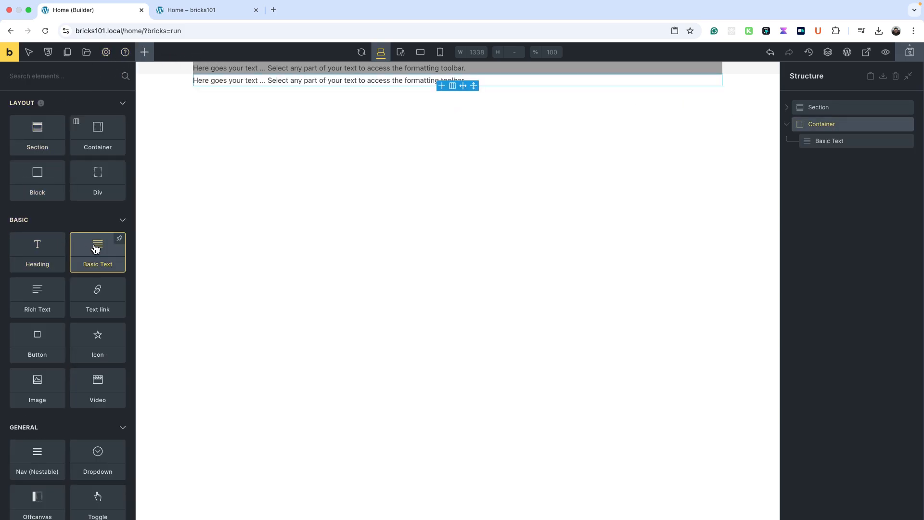
Set the standalone Container's background color to the amber palette color #ffc107 and save the page.
click(827, 126)
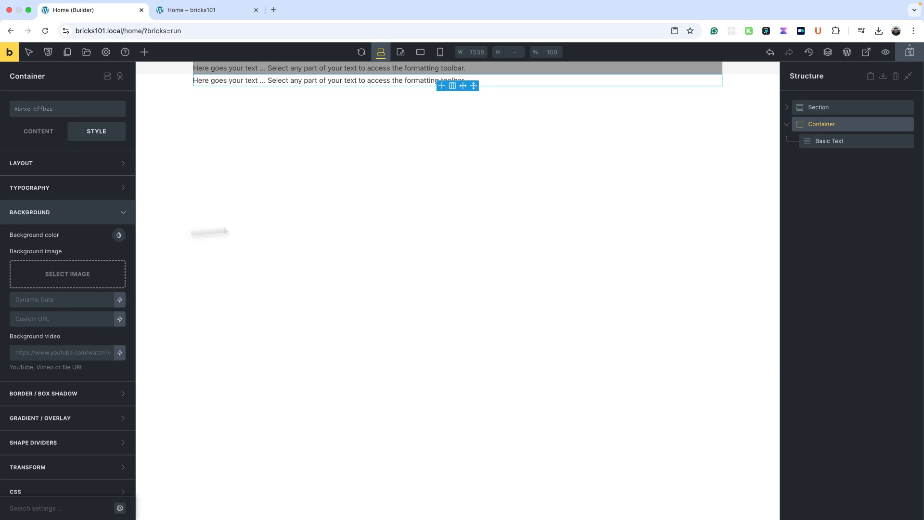
click(119, 236)
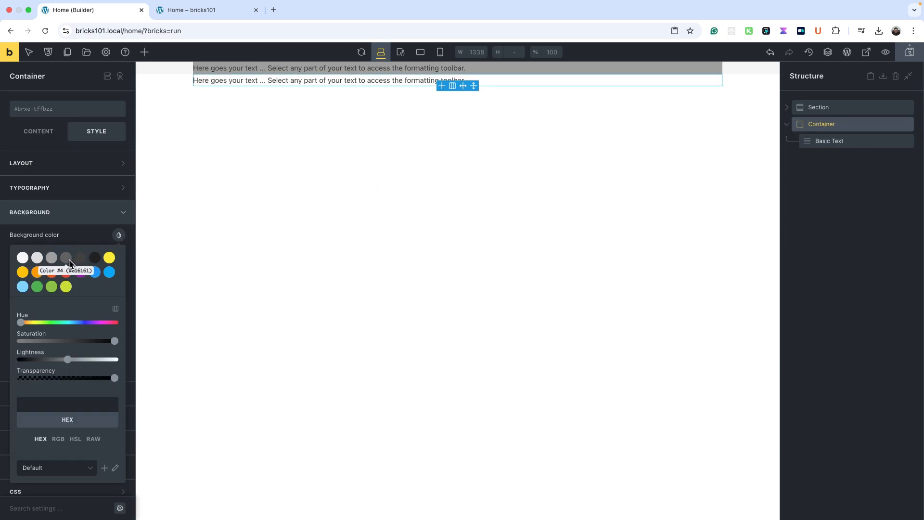
click(23, 273)
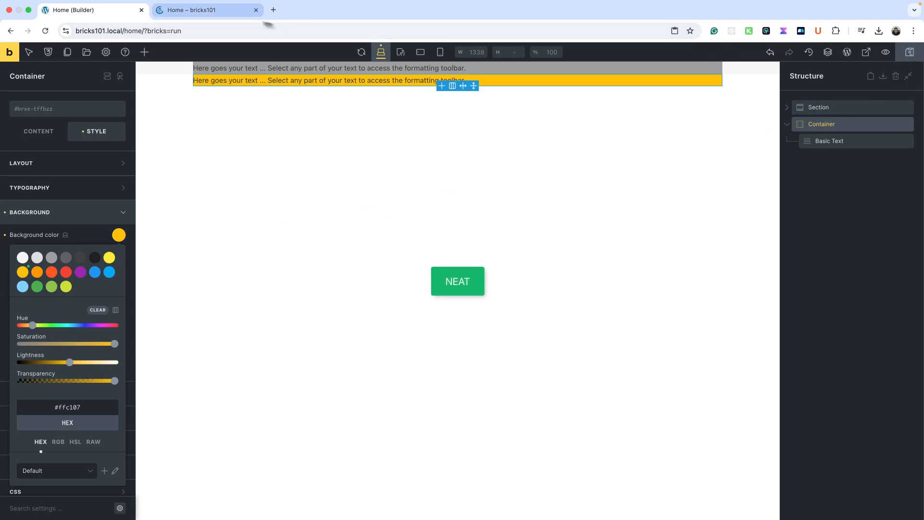
In the front-end preview's inspector, collapse the section's markup and expand the standalone container's markup to examine its text element.
click(236, 12)
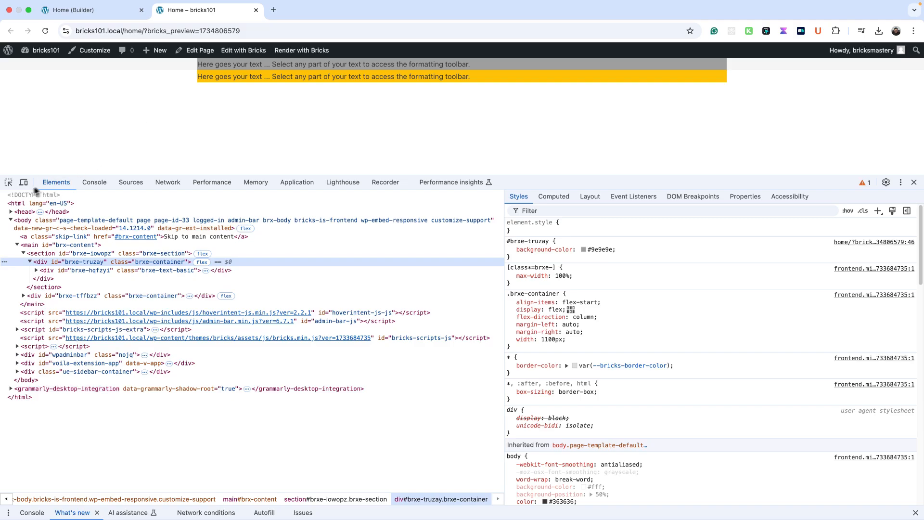
click(24, 254)
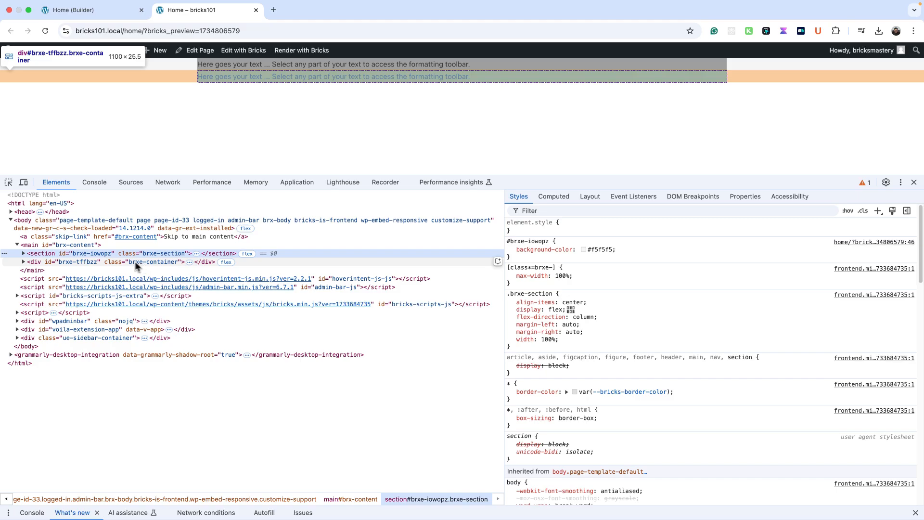
click(29, 264)
click(24, 261)
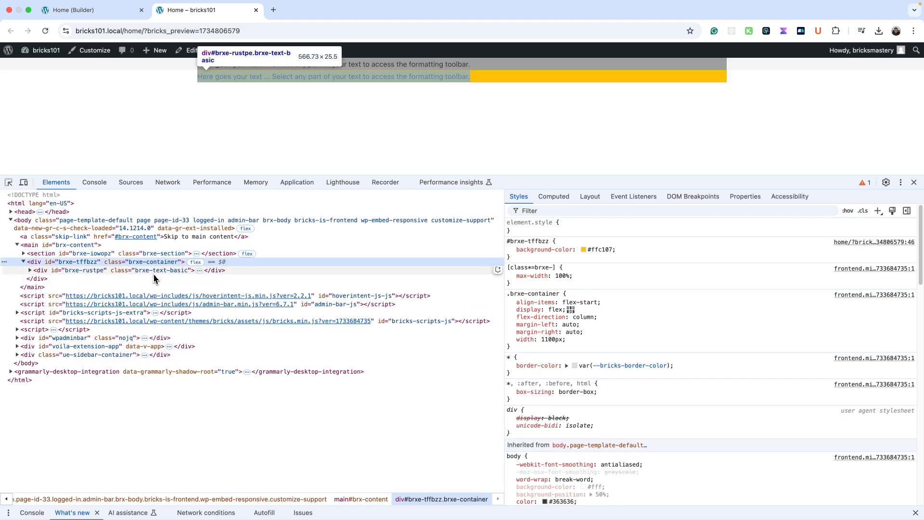
Return to the builder and add a Div inside the standalone Container, below its Basic Text.
key(ctrl+shift+Tab)
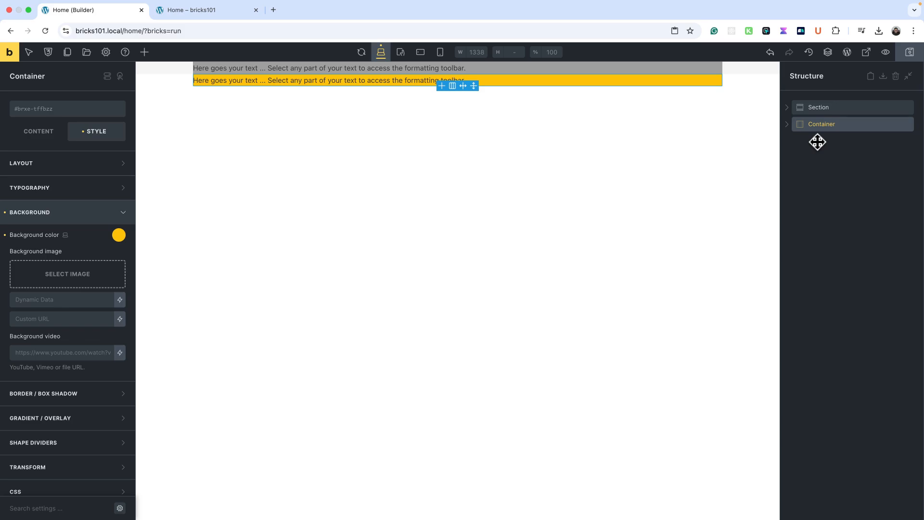
click(144, 52)
click(98, 181)
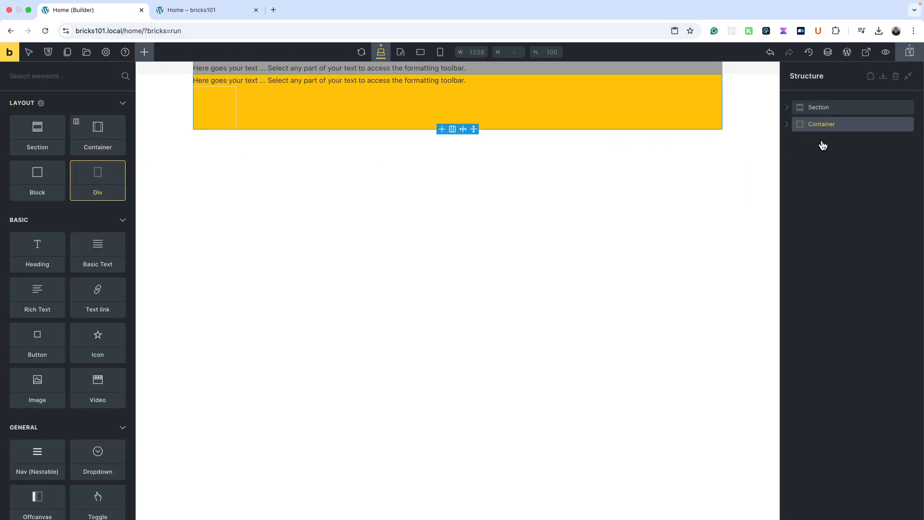
click(821, 125)
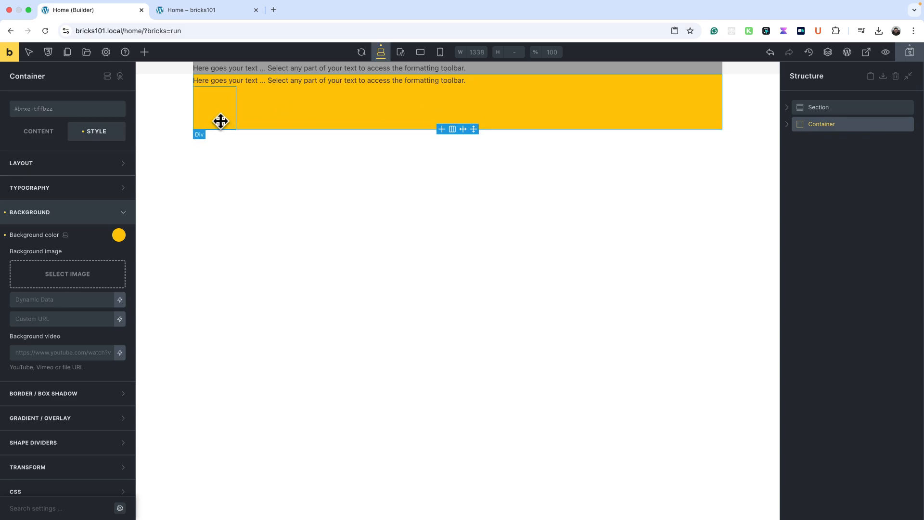
click(144, 52)
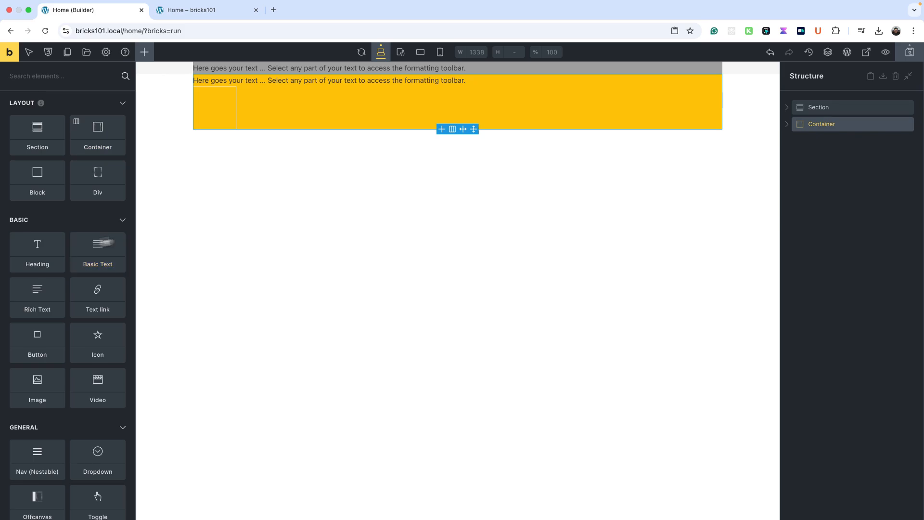
Expand the standalone Container in the page structure and place a Basic Text element inside its Div.
click(788, 125)
click(824, 157)
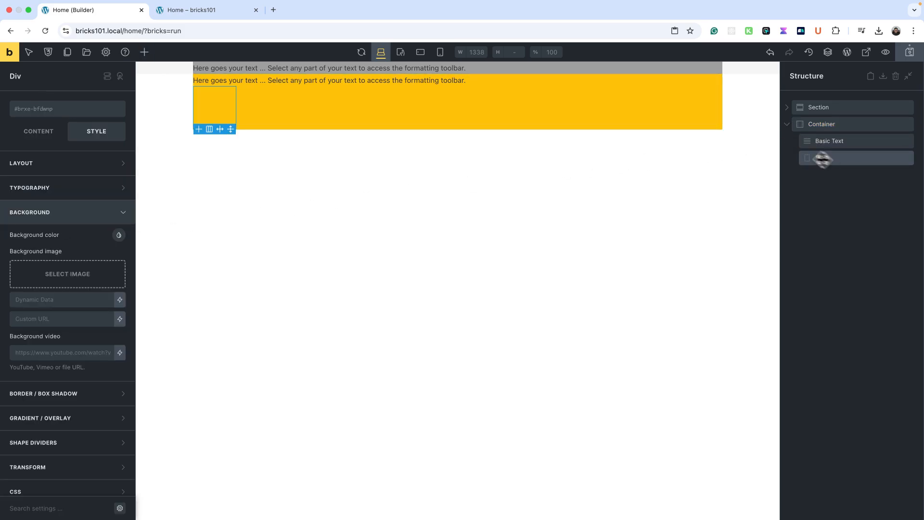
click(144, 52)
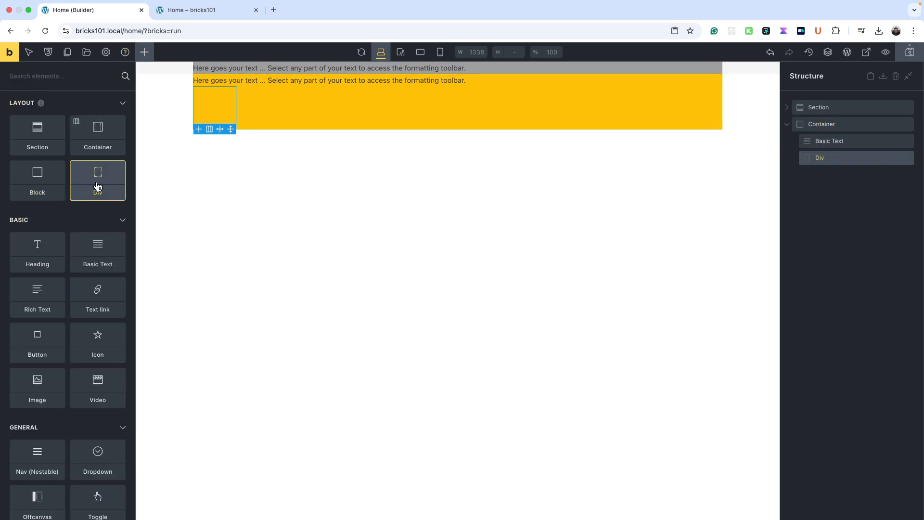
drag(96, 186, 811, 201)
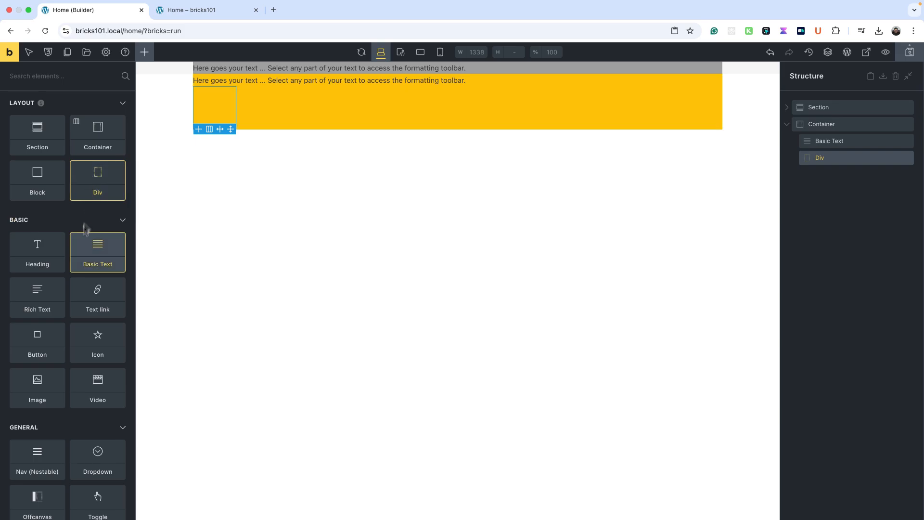
drag(118, 247, 859, 168)
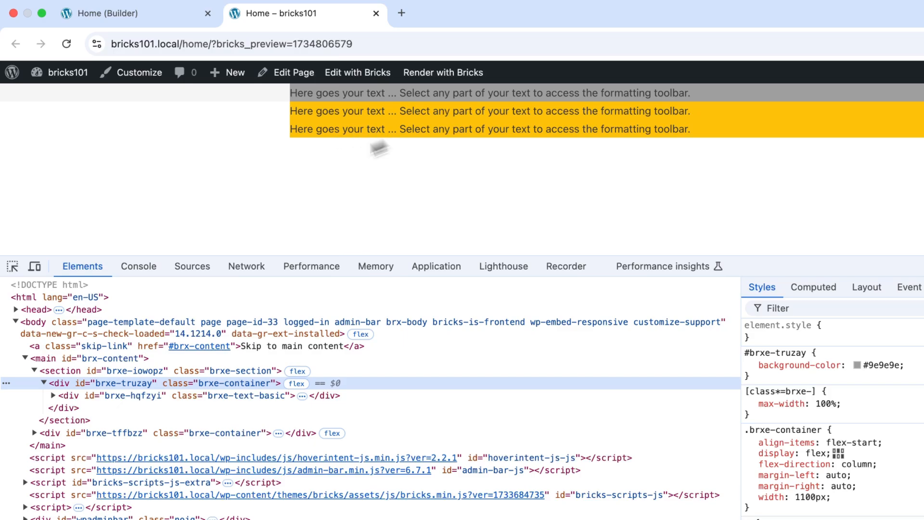
On the front-end page, inspect the amber container's Basic Text, select the parent container and turn off its align-items: flex-start declaration.
click(13, 266)
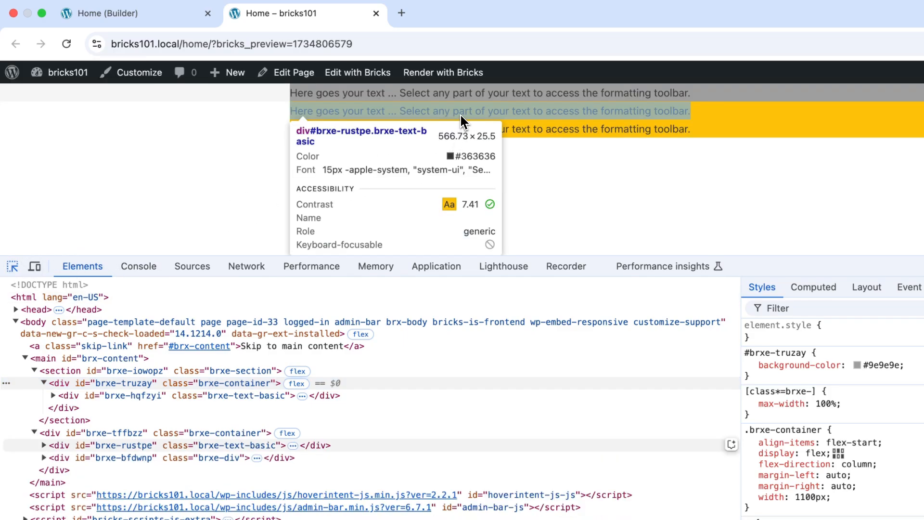
click(461, 114)
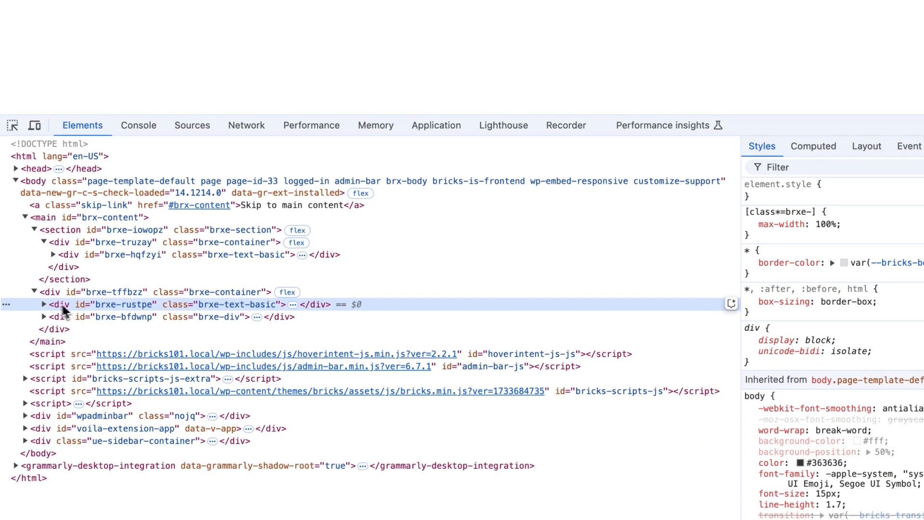
click(215, 292)
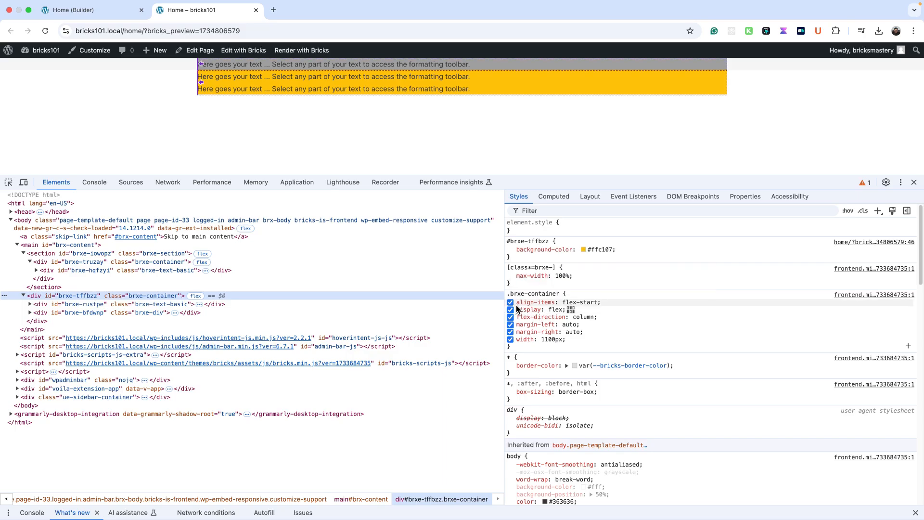
mouse_move(518, 308)
click(511, 303)
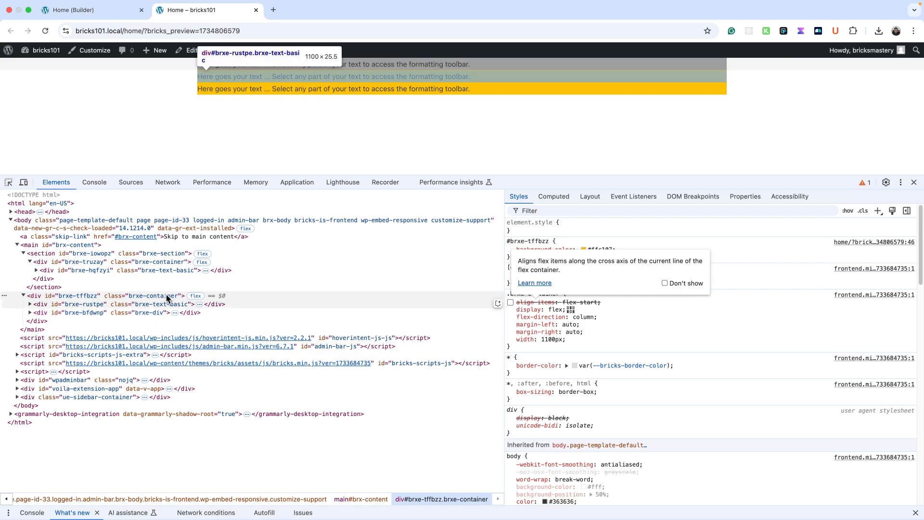
Switch back to the builder and add a Div directly inside the Section, below its Container.
click(96, 15)
click(791, 110)
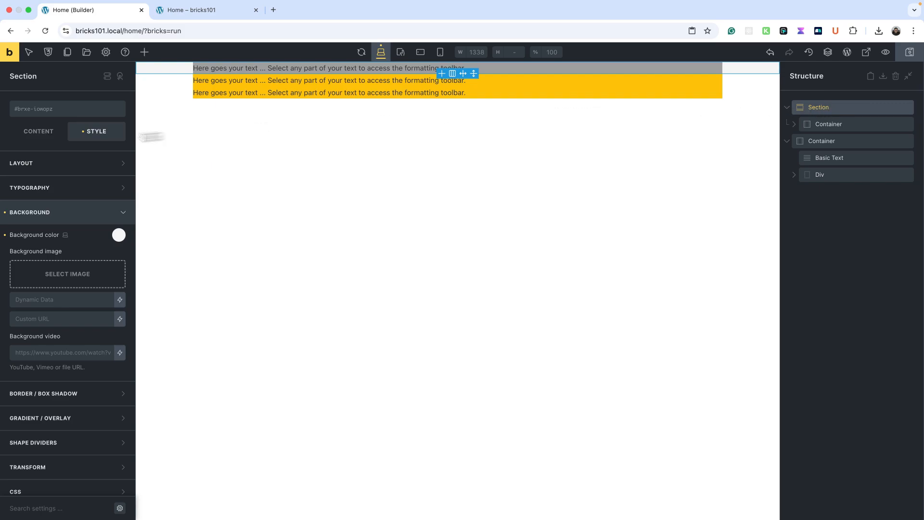
click(144, 52)
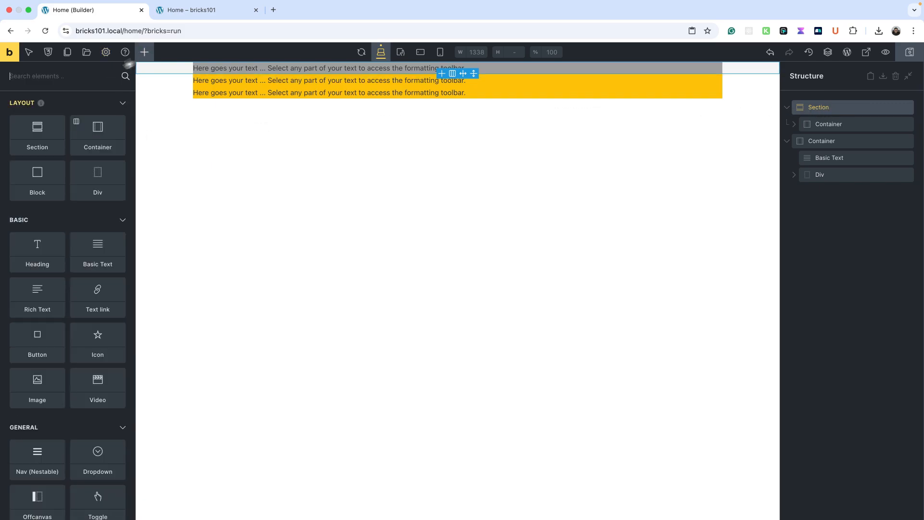
click(96, 188)
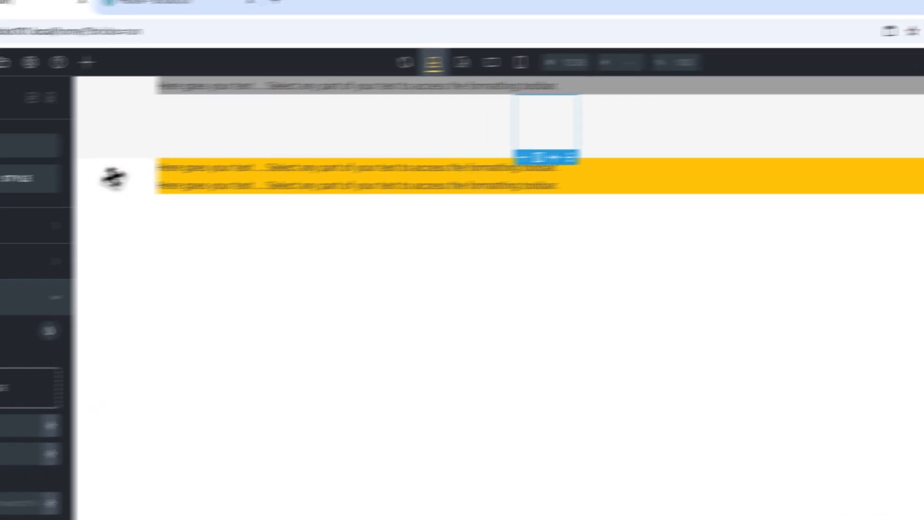
Add a Basic Text element inside the Section's Div and save the page.
click(87, 62)
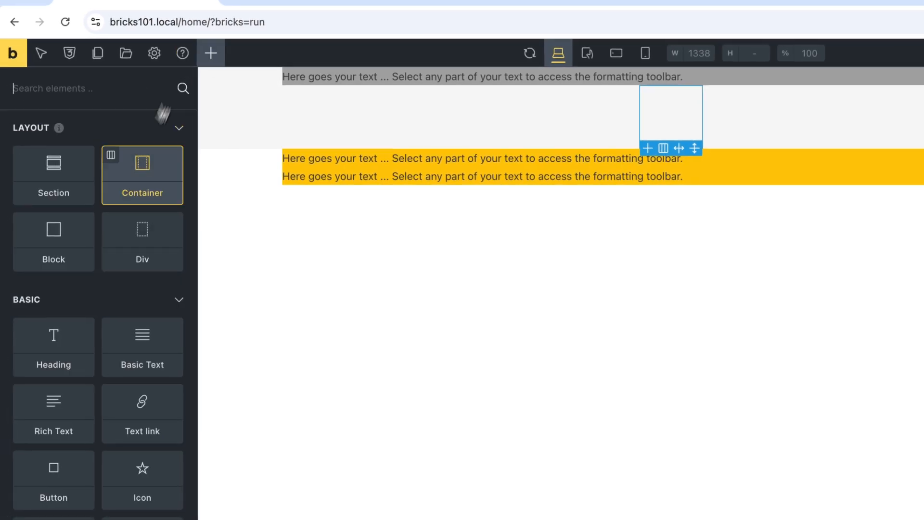
click(130, 353)
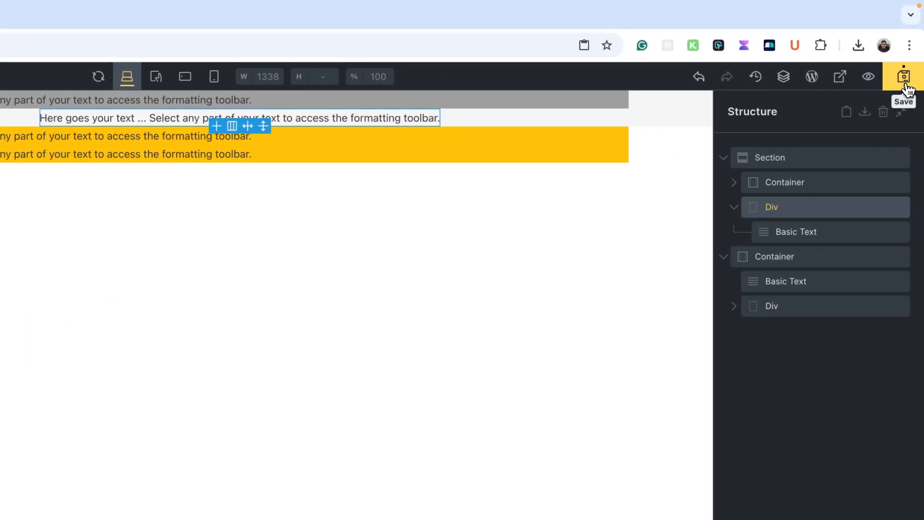
click(905, 87)
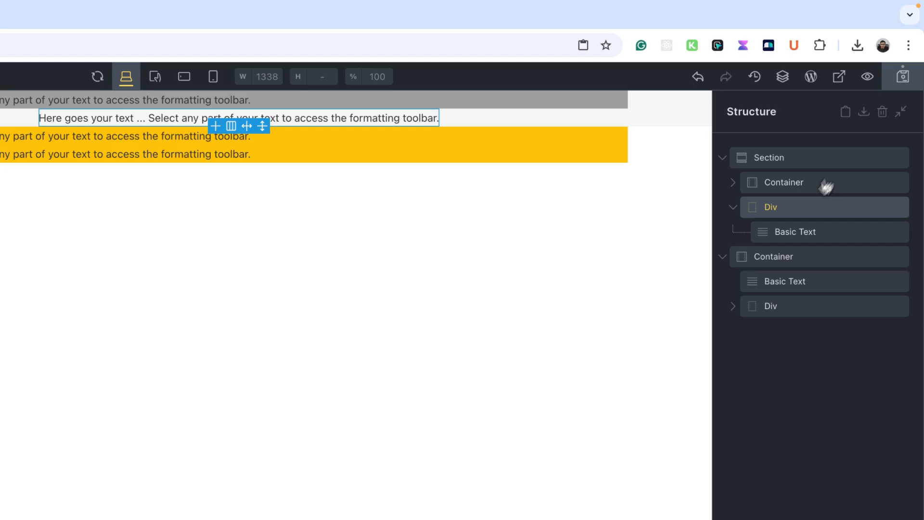
click(733, 207)
click(907, 83)
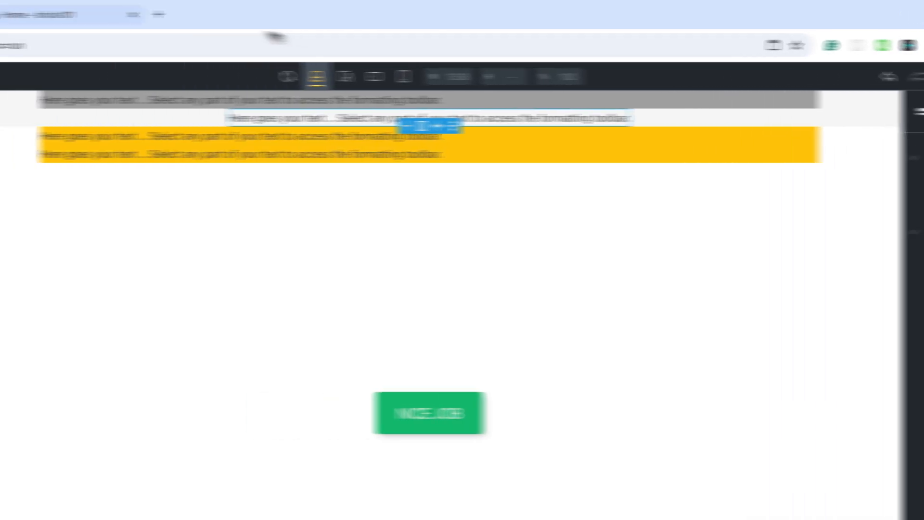
On the front-end page, expand and select the section's markup and turn off its align-items: center declaration to compare the Div's alignment.
click(240, 20)
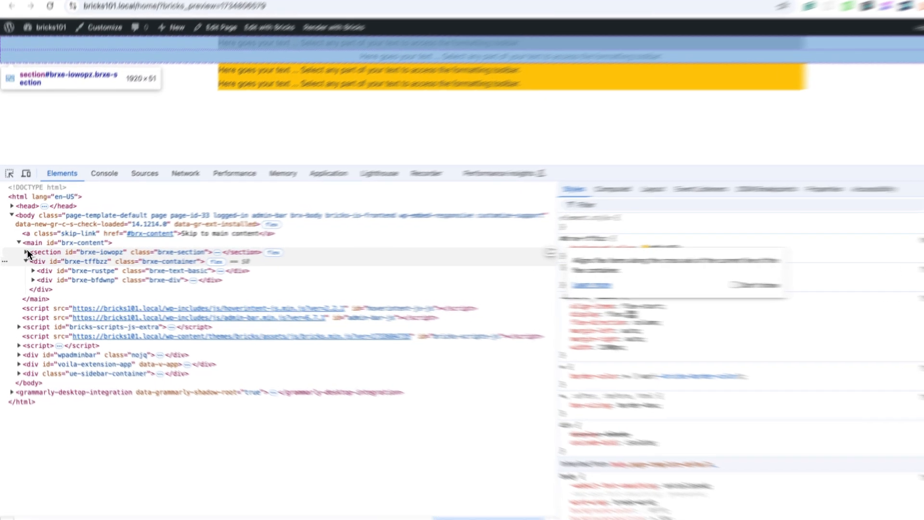
click(24, 253)
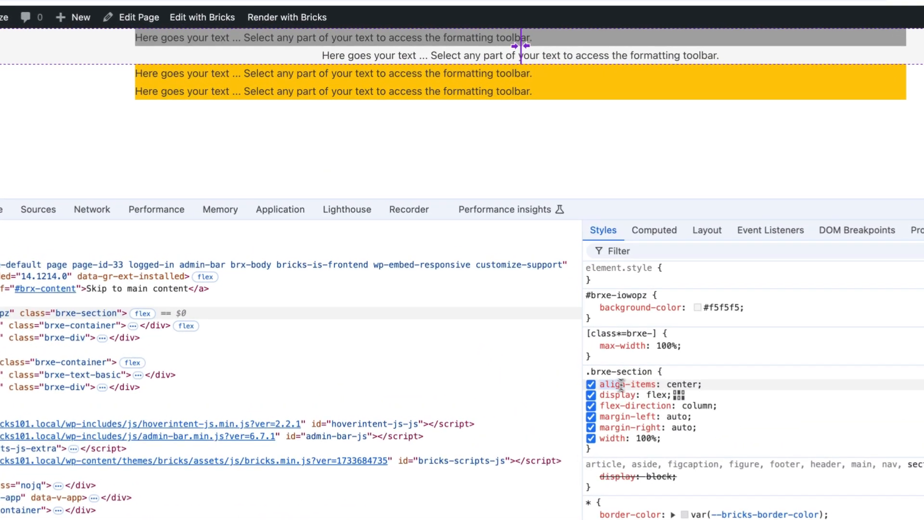
mouse_move(654, 384)
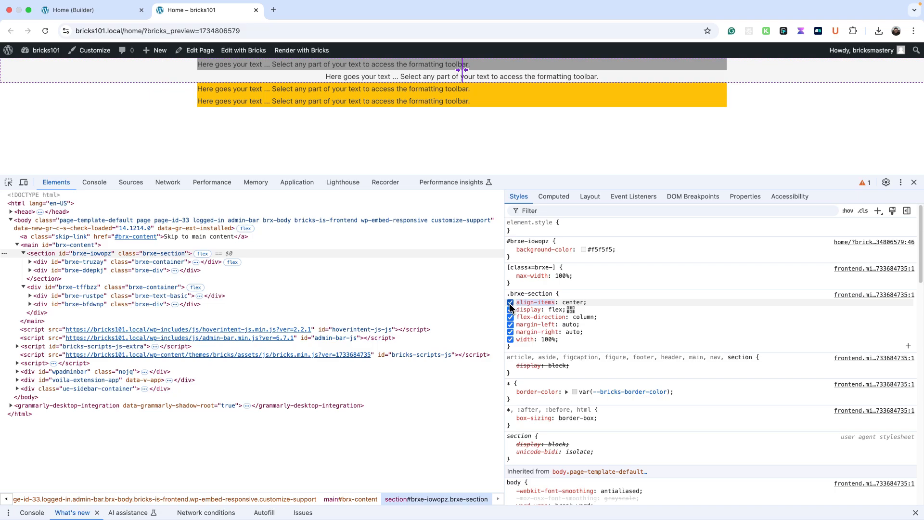
click(510, 302)
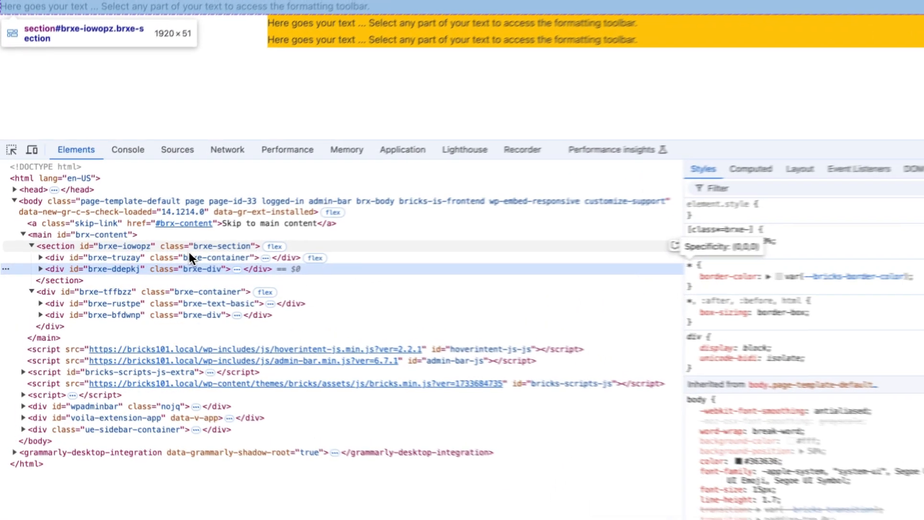
click(113, 254)
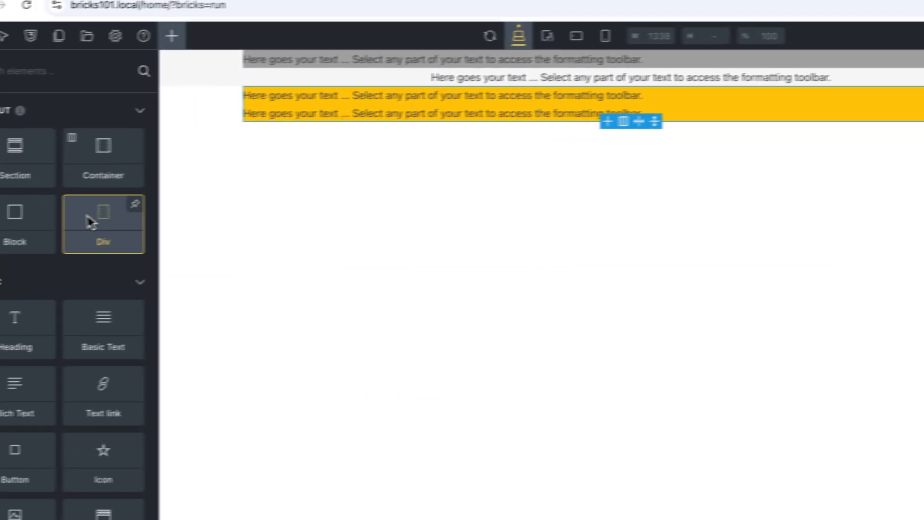
Add a Block with an orange background inside the amber container, save the page and check it on the front end.
click(56, 218)
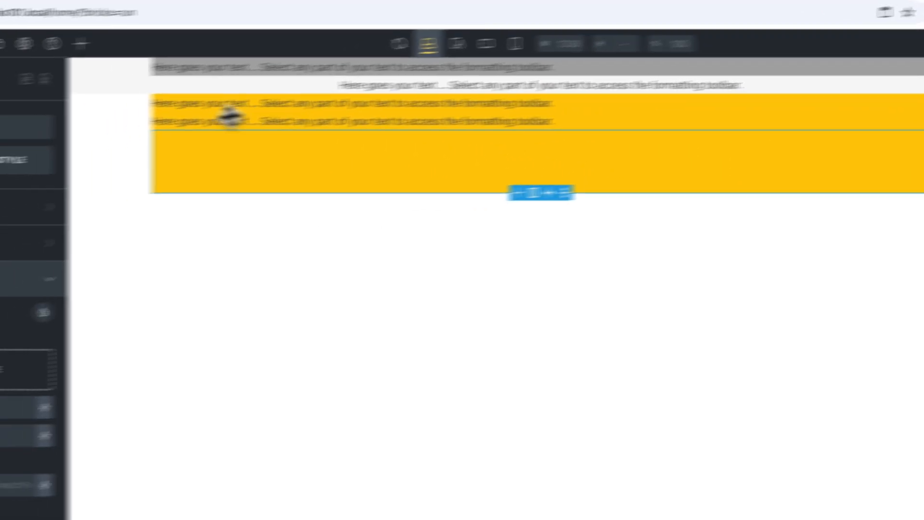
click(43, 312)
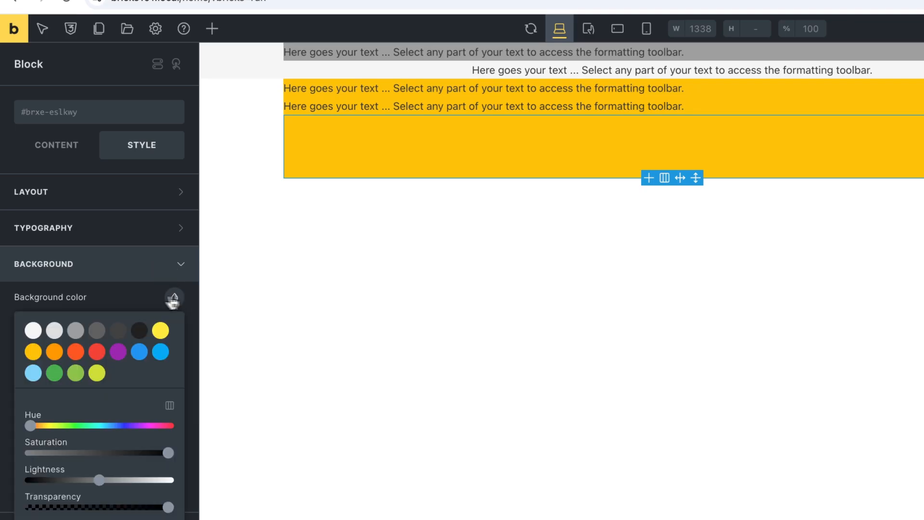
click(145, 332)
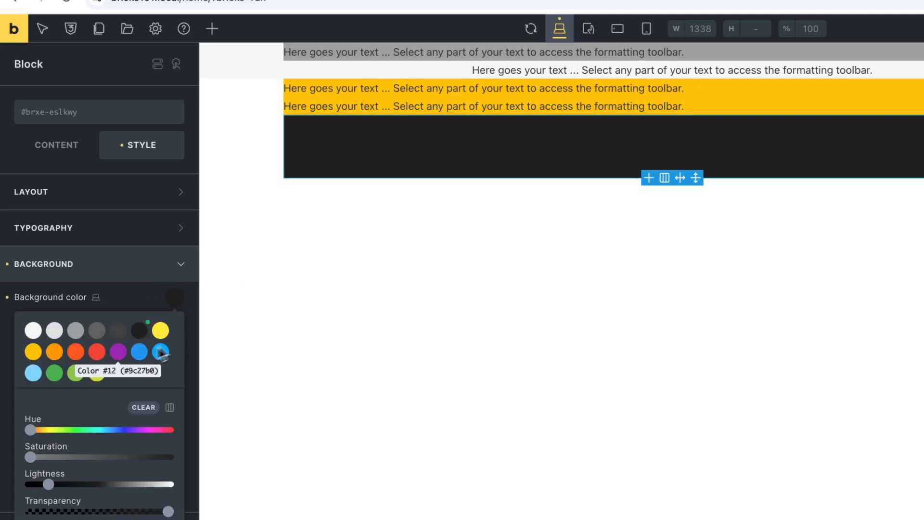
click(55, 352)
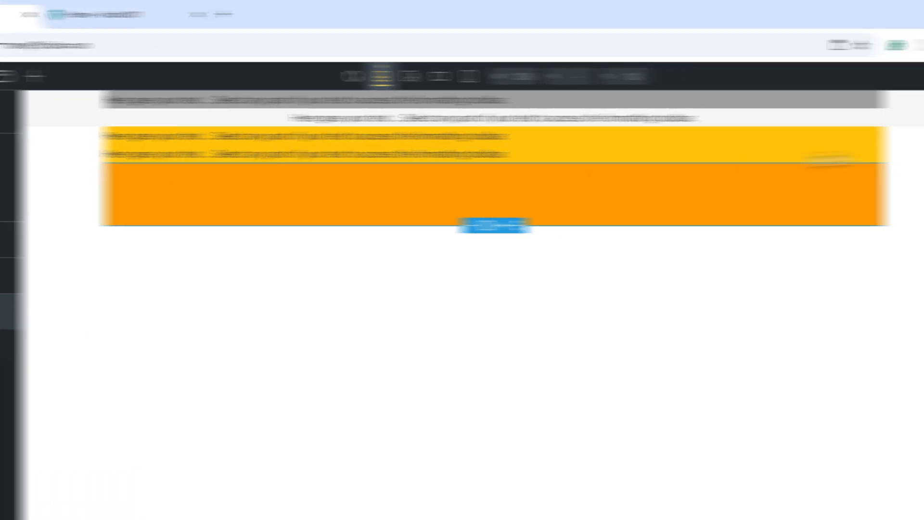
click(902, 82)
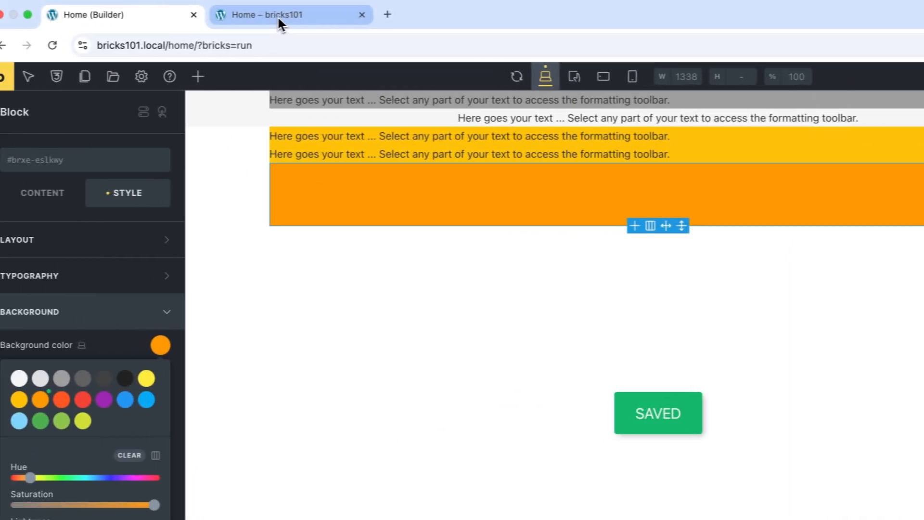
click(280, 18)
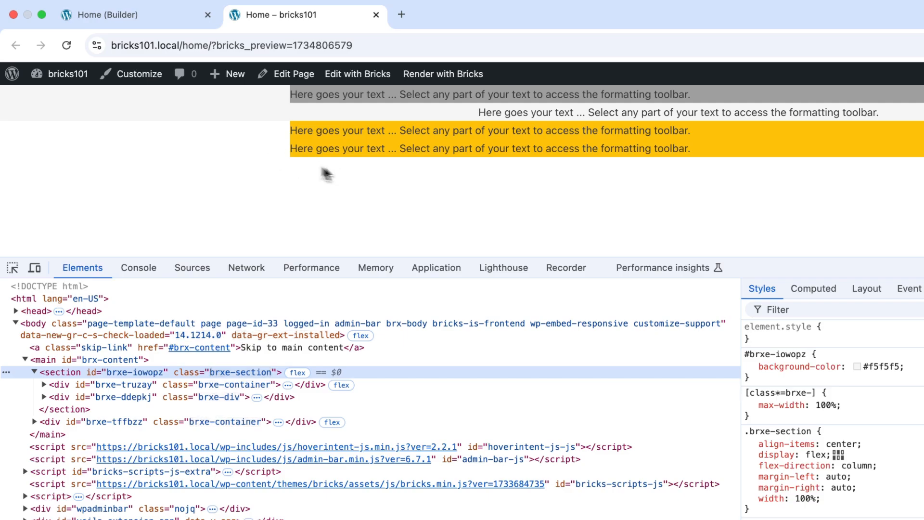
Switch back to the builder and add a Basic Text element inside the orange Block.
click(106, 15)
click(212, 76)
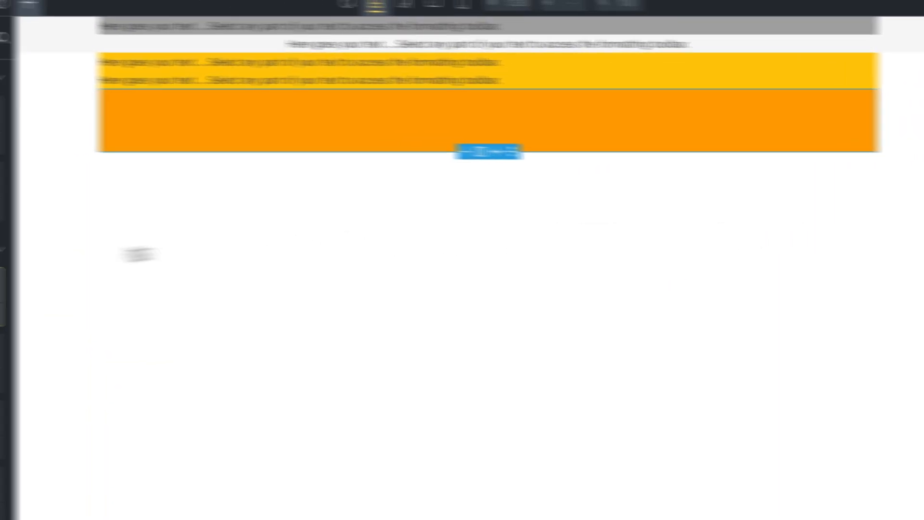
click(125, 288)
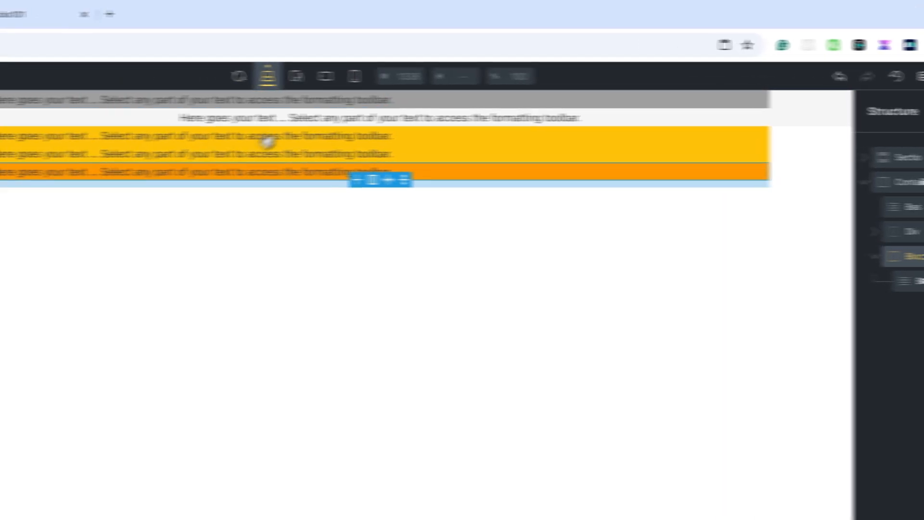
On the front-end page, collapse the section's markup, expand the amber container and select its Block to examine the layout styles.
click(243, 17)
drag(621, 168, 228, 167)
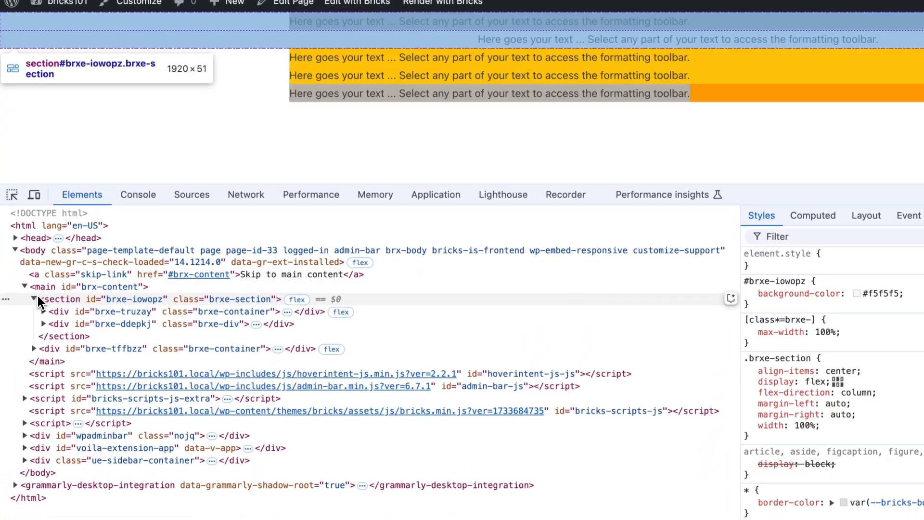
click(35, 299)
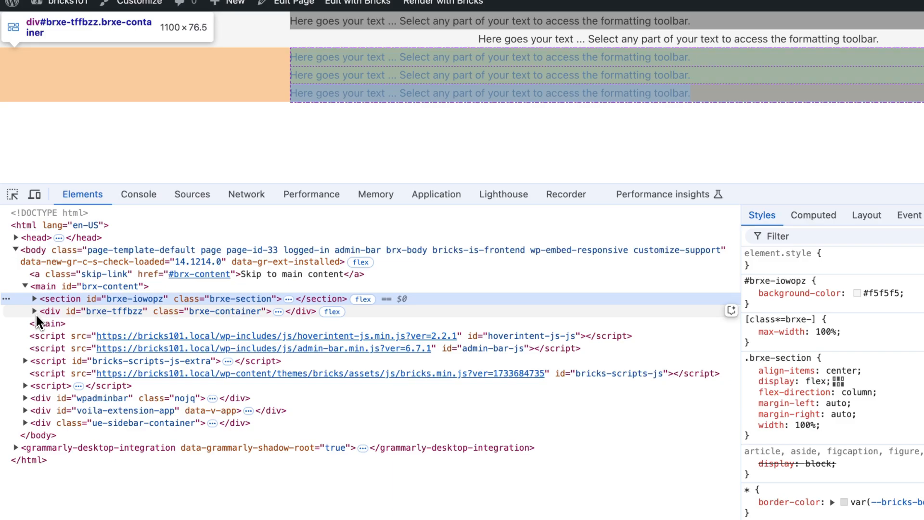
click(36, 313)
click(35, 311)
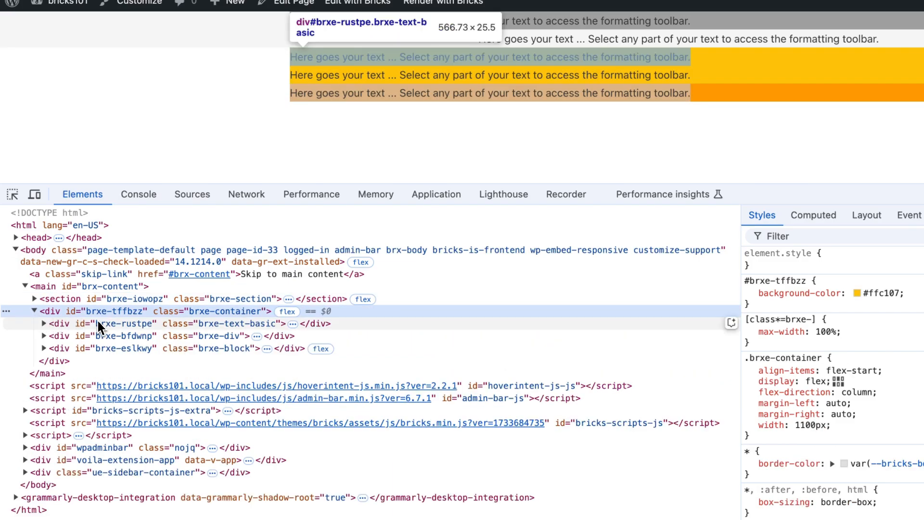
click(236, 351)
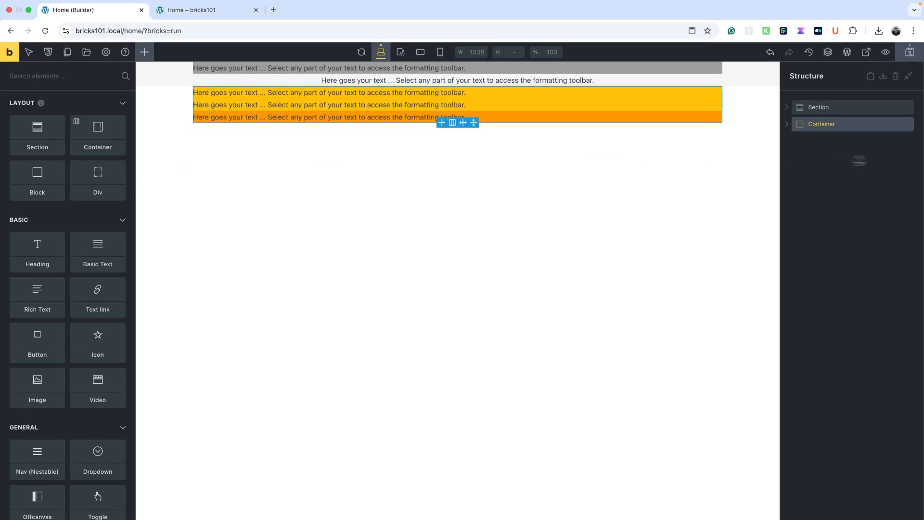
In the builder, deselect the Container and add a Block and a Div at the root level of the page.
click(861, 161)
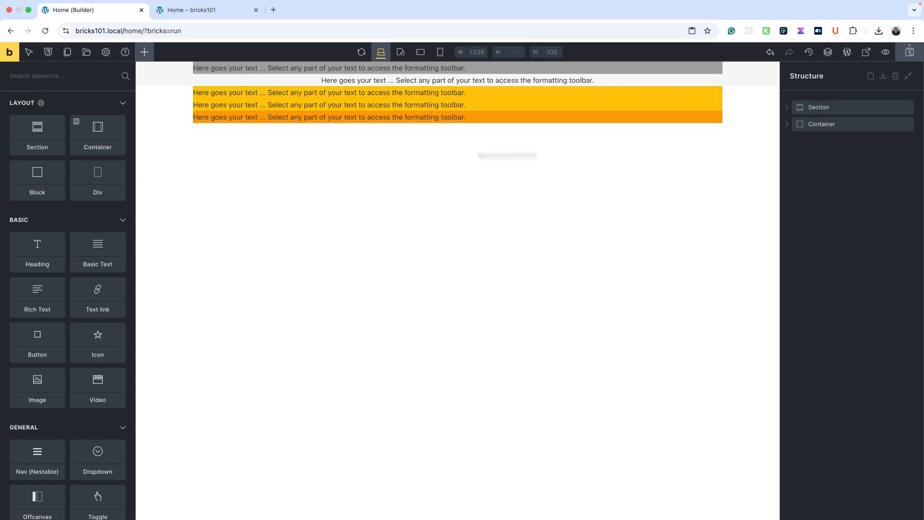
click(39, 182)
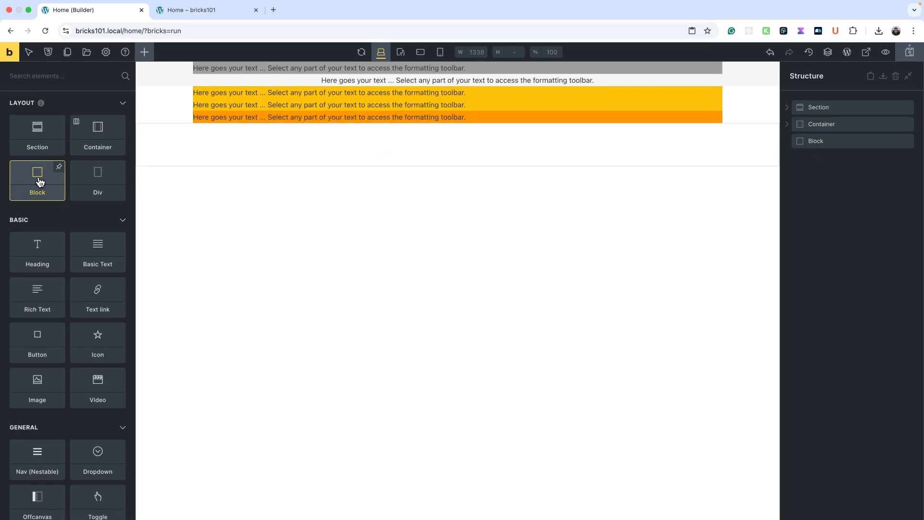
click(98, 181)
Select the root-level Block and open its background color options.
drag(817, 140, 517, 140)
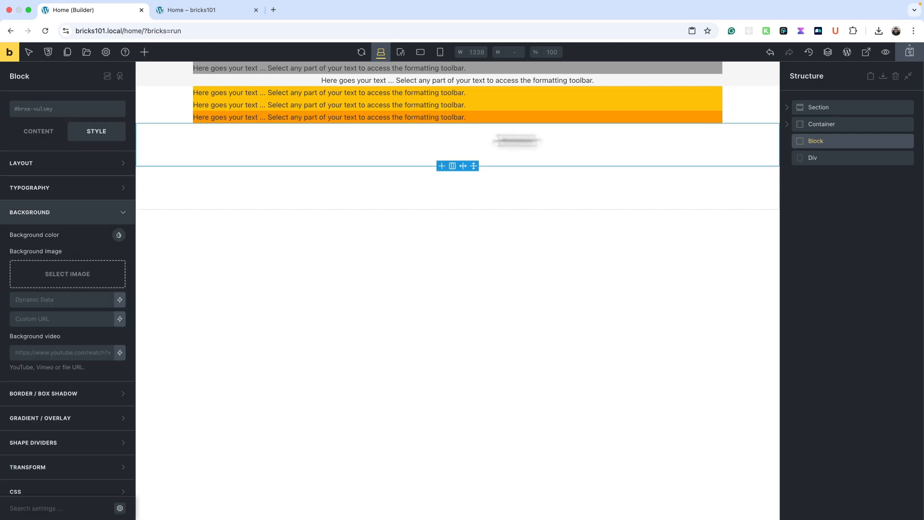
click(119, 235)
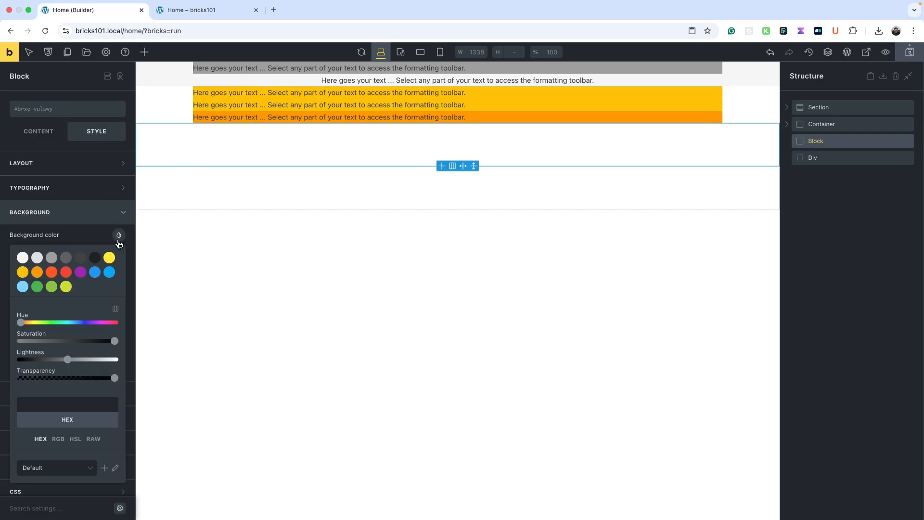